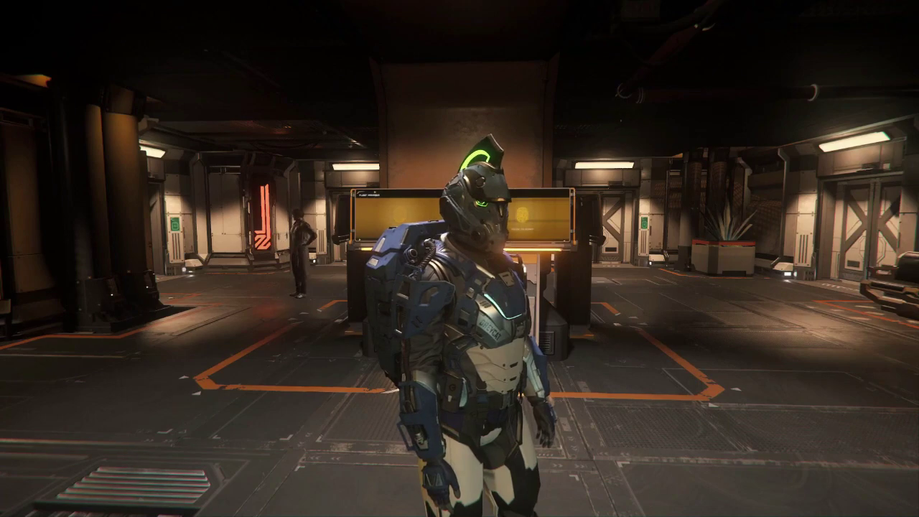
- Switch to Task Manager and examine the CPU and GPU 0 performance details
{"action": "key", "text": "alt+Tab"}
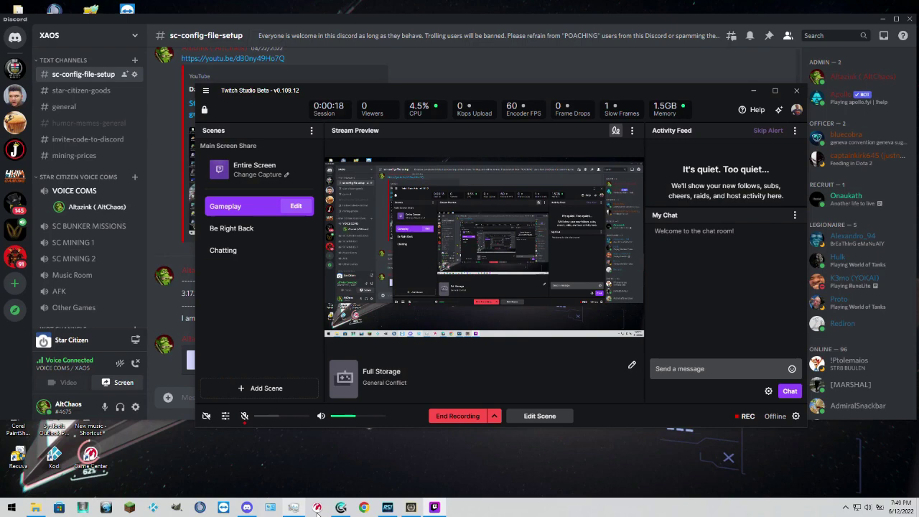
{"action": "left_click", "coordinate": [293, 507]}
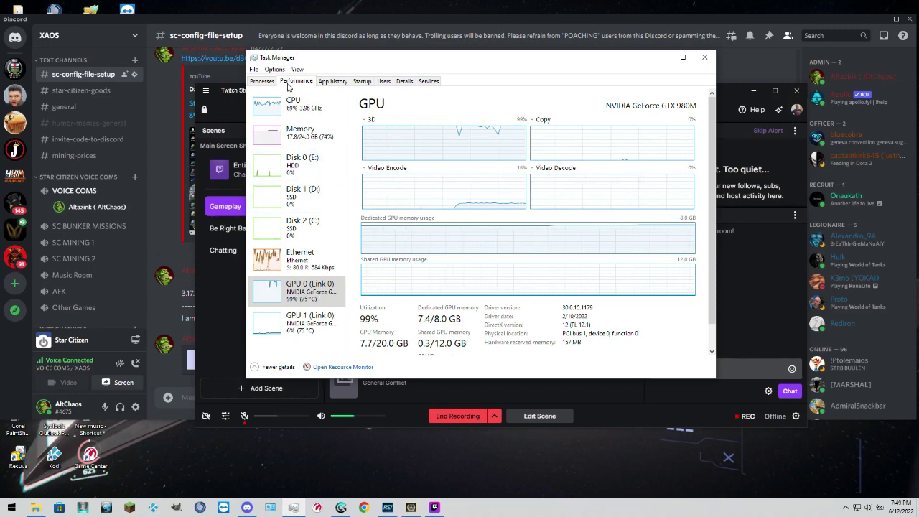
{"action": "left_click", "coordinate": [276, 107]}
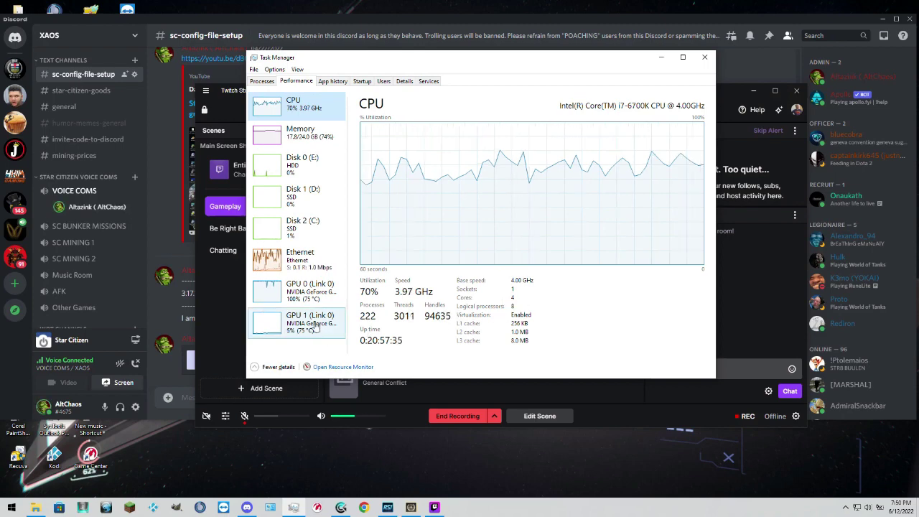
{"action": "left_click", "coordinate": [305, 290]}
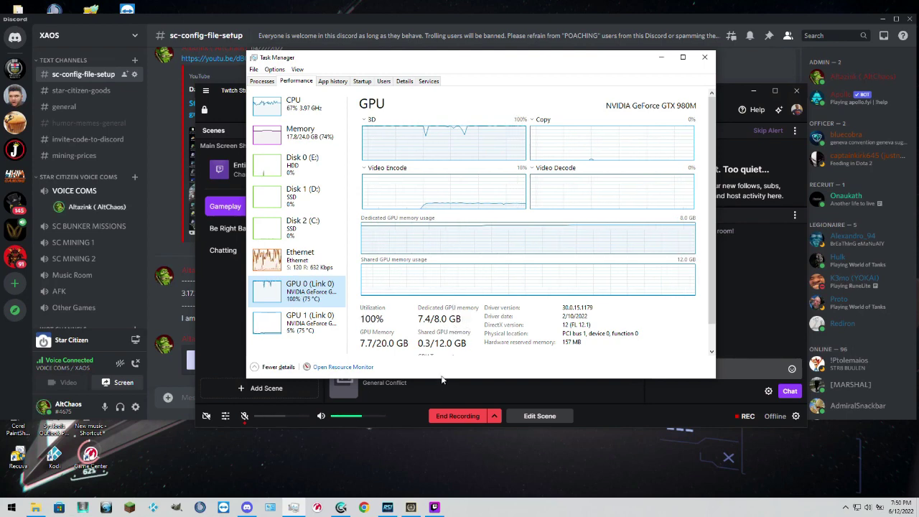
- Open the user.cfg attachment from Discord's sc-config-file-setup channel in Notepad++ and locate the r_TexturesStreamPoolSize and e_ShadowsPoolSize placeholders
{"action": "left_click", "coordinate": [151, 329]}
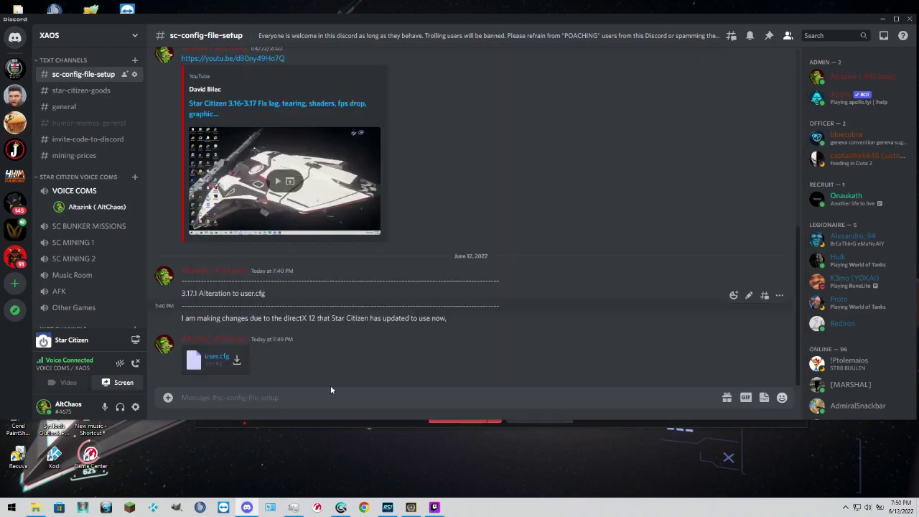
{"action": "left_click", "coordinate": [212, 359]}
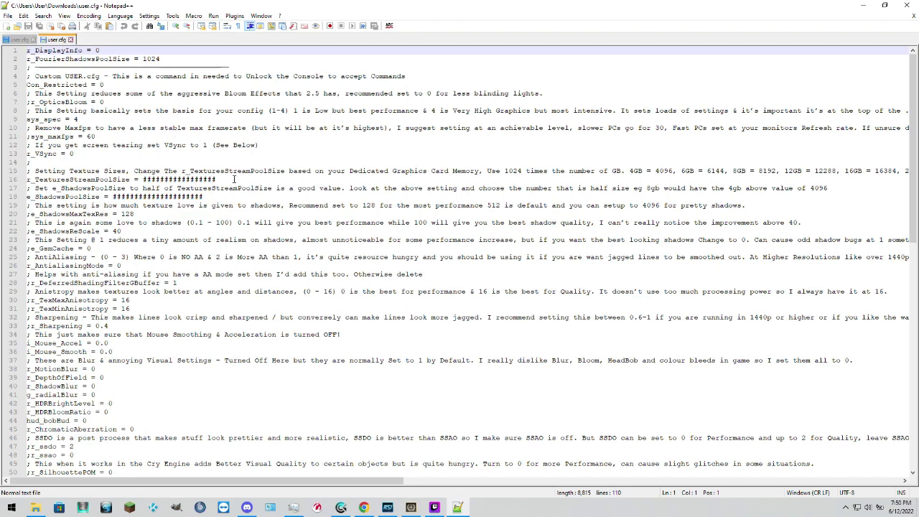
{"action": "left_click_drag", "start_coordinate": [231, 177], "coordinate": [146, 185]}
{"action": "left_click_drag", "start_coordinate": [205, 197], "coordinate": [113, 197]}
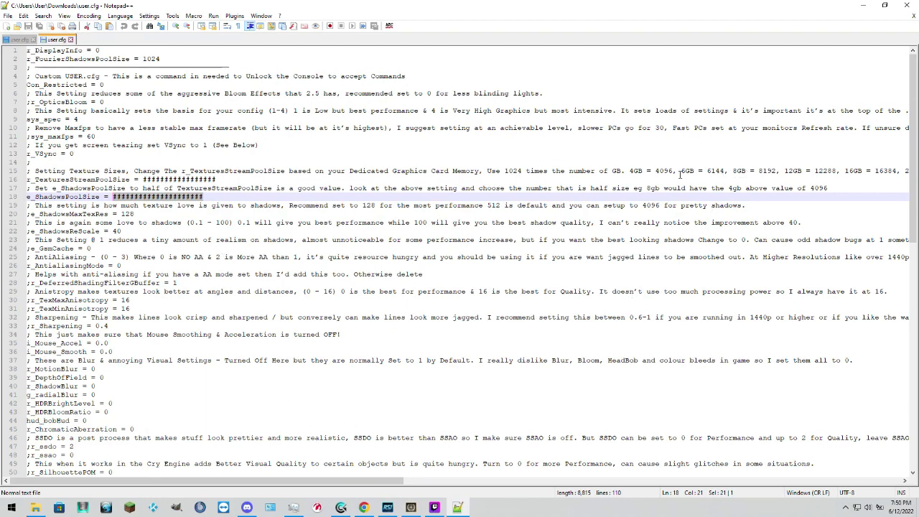
- Check the dedicated GPU memory in Task Manager and find the matching texture pool size in the user.cfg comment
{"action": "left_click", "coordinate": [293, 507]}
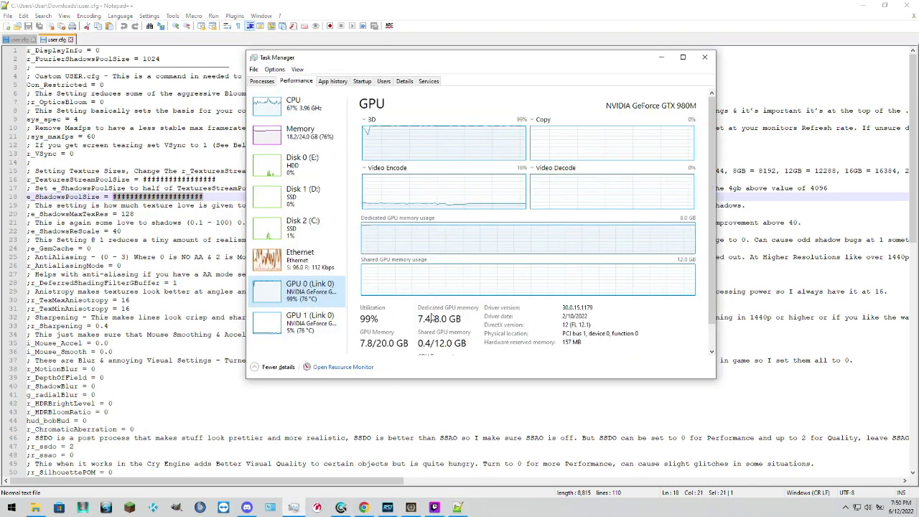
{"action": "left_click", "coordinate": [453, 408]}
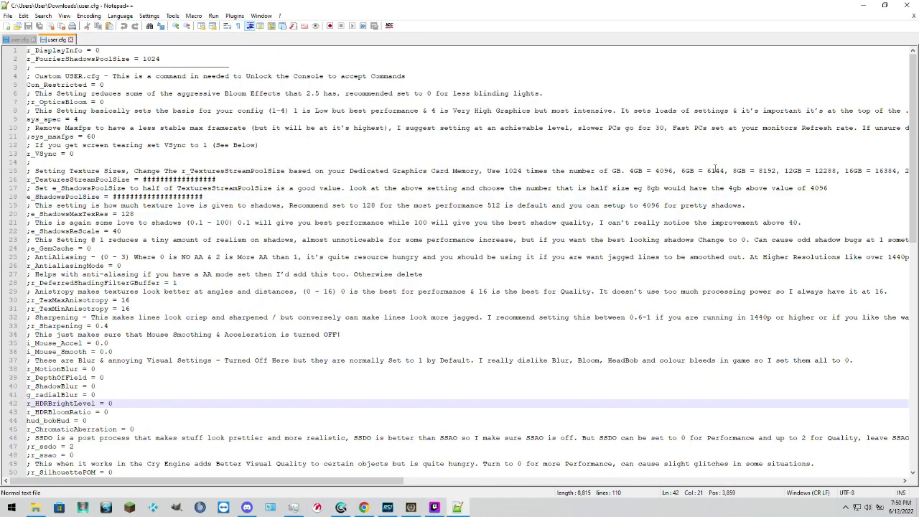
{"action": "left_click_drag", "start_coordinate": [773, 170], "coordinate": [763, 171]}
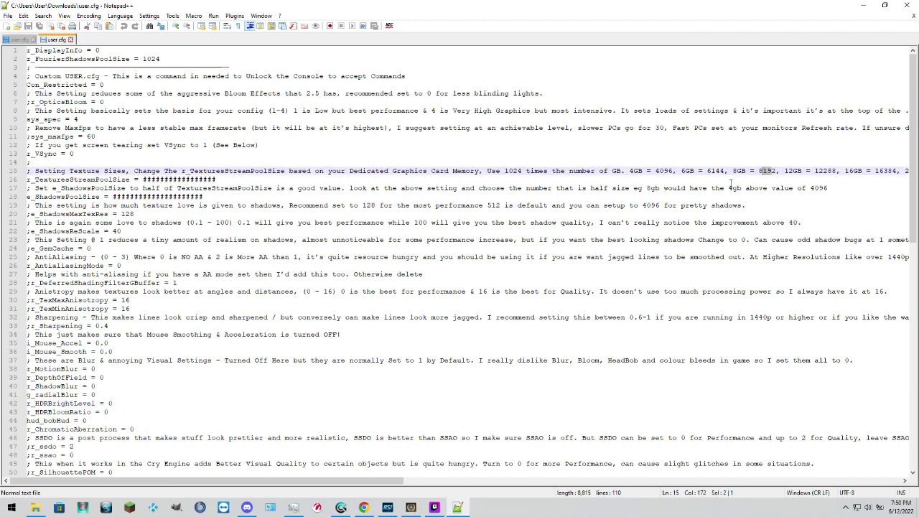
- Replace the placeholders in user.cfg, setting r_TexturesStreamPoolSize to 8192 and e_ShadowsPoolSize to 4096
{"action": "left_click_drag", "start_coordinate": [216, 179], "coordinate": [145, 179]}
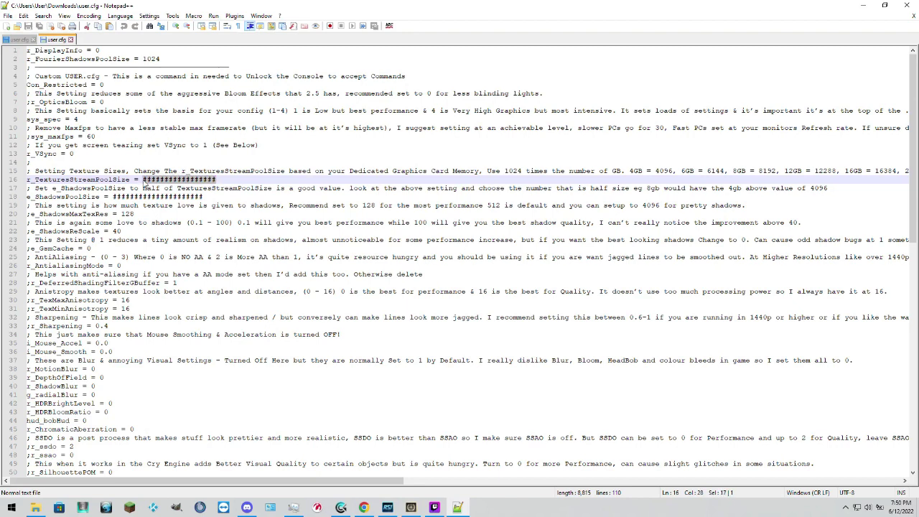
{"action": "type", "text": "512"}
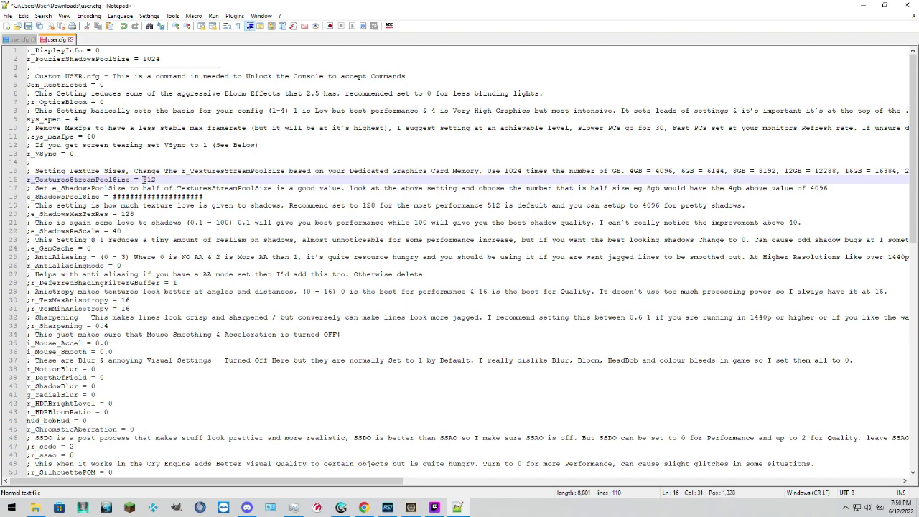
{"action": "key", "text": "BackSpace"}
{"action": "key", "text": "BackSpace"}
{"action": "key", "text": "BackSpace"}
{"action": "type", "text": "8192"}
{"action": "left_click_drag", "start_coordinate": [204, 196], "coordinate": [121, 196]}
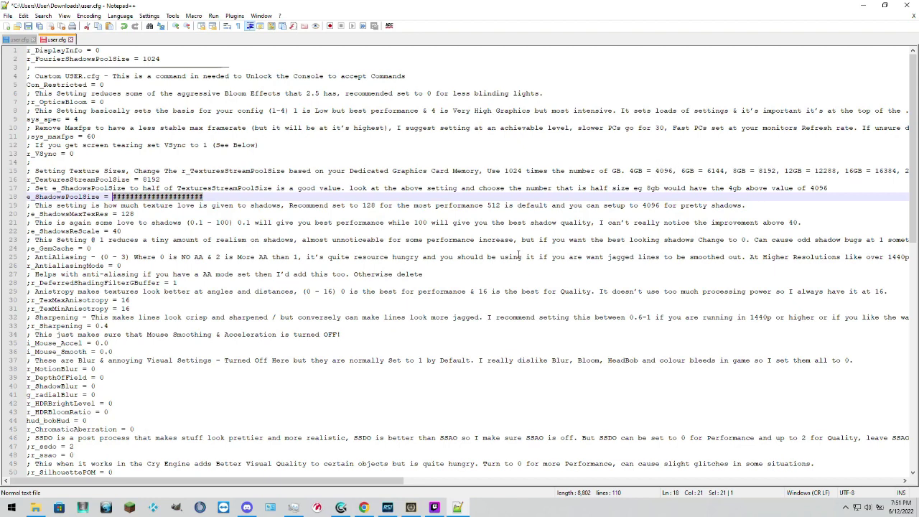
{"action": "type", "text": "4096"}
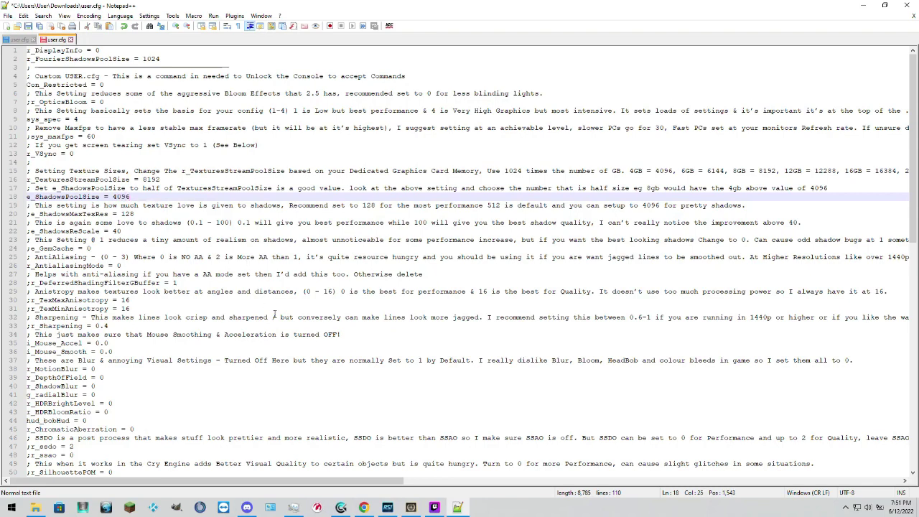
- Set p_num_threads to 8, save user.cfg and minimize Notepad++
{"action": "scroll", "coordinate": [273, 317], "scroll_direction": "down", "scroll_amount": 15}
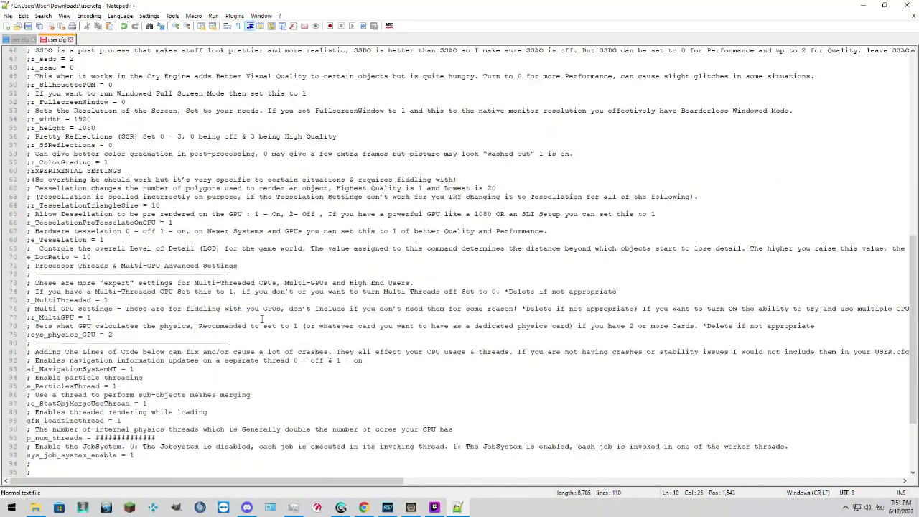
{"action": "scroll", "coordinate": [262, 318], "scroll_direction": "down", "scroll_amount": 2}
{"action": "left_click_drag", "start_coordinate": [168, 385], "coordinate": [101, 386]}
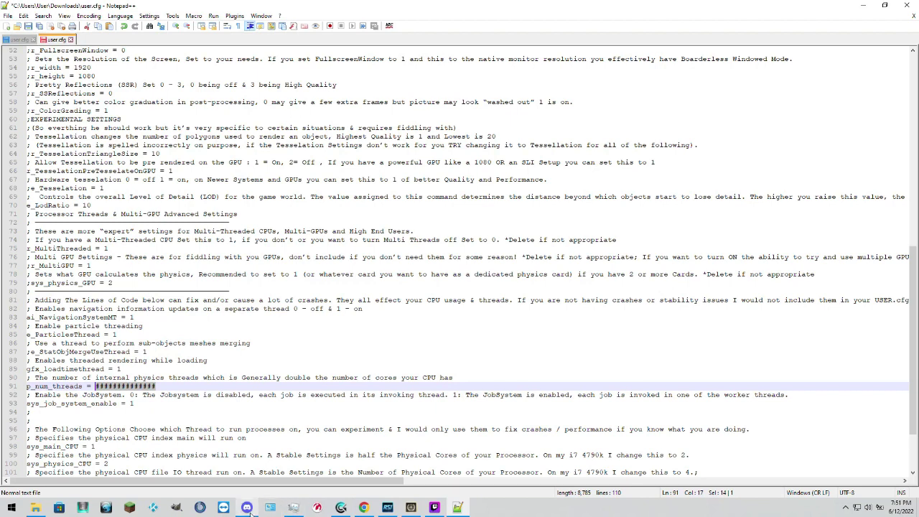
{"action": "mouse_move", "coordinate": [248, 510]}
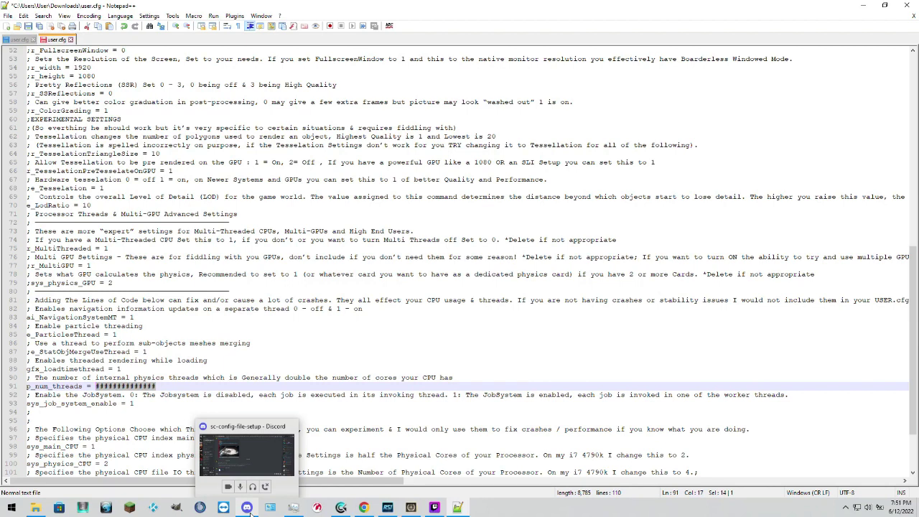
{"action": "type", "text": "8"}
{"action": "mouse_move", "coordinate": [286, 465]}
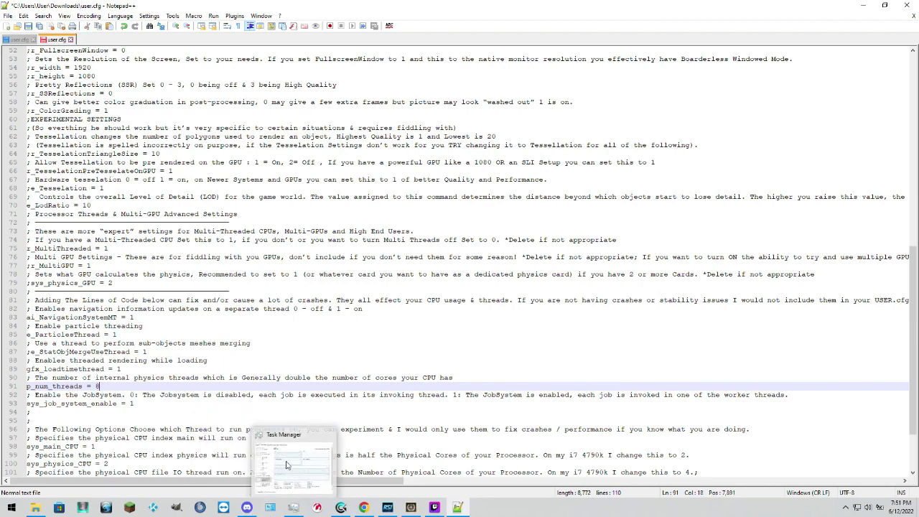
{"action": "left_click", "coordinate": [28, 27]}
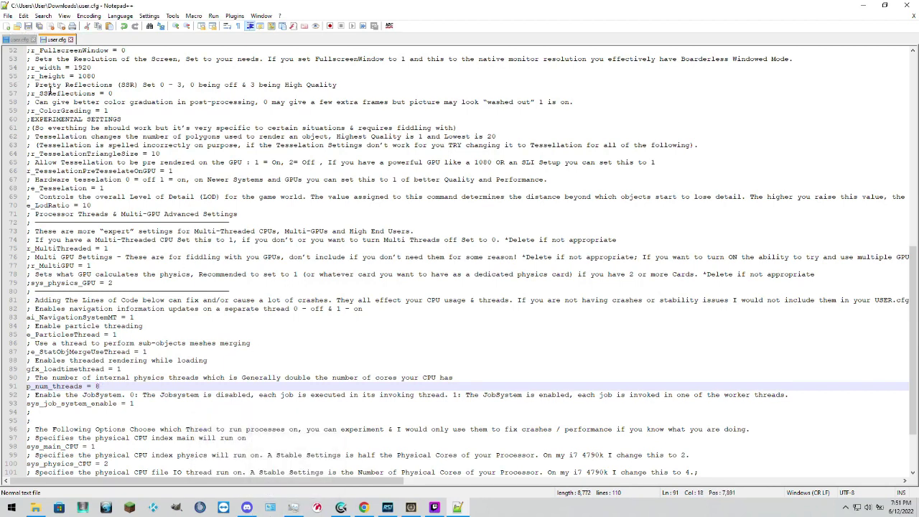
{"action": "left_click", "coordinate": [854, 10]}
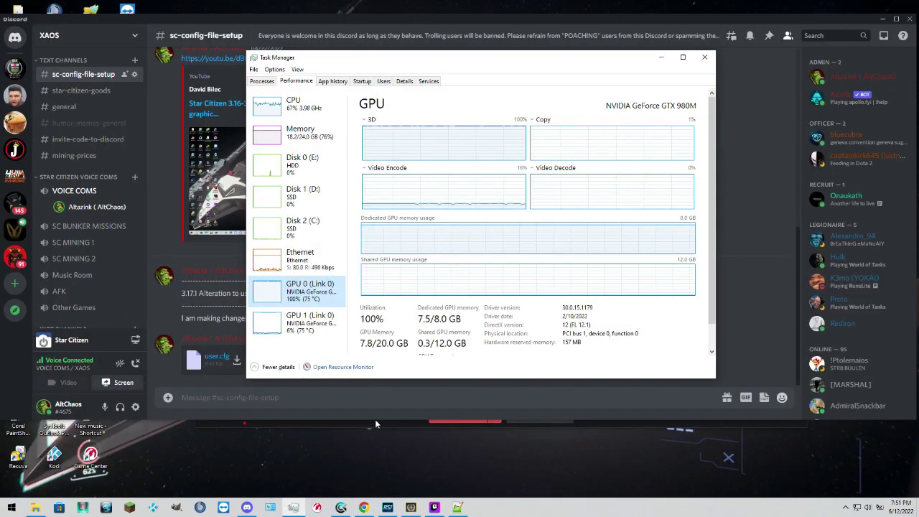
- Minimize Discord and switch to the RSI Launcher to check the game's Library Folder path
{"action": "left_click", "coordinate": [247, 507]}
{"action": "left_click", "coordinate": [246, 507]}
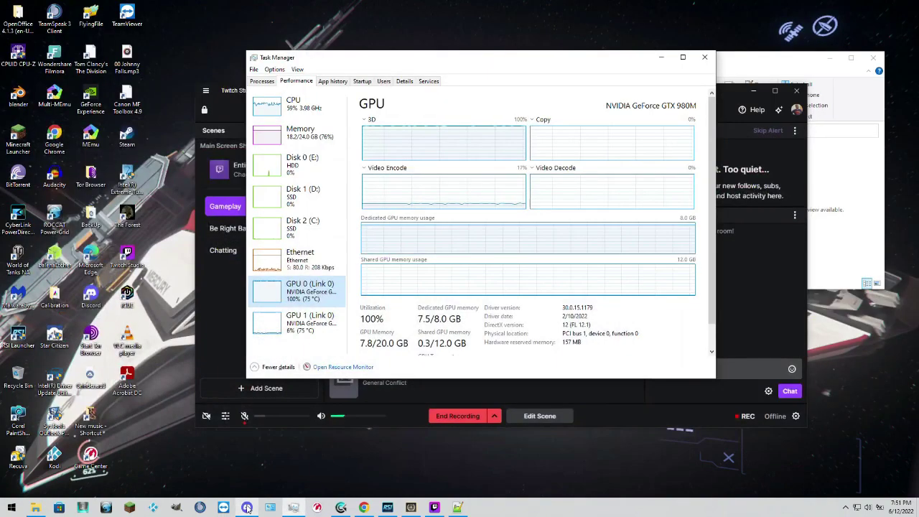
{"action": "left_click", "coordinate": [246, 508]}
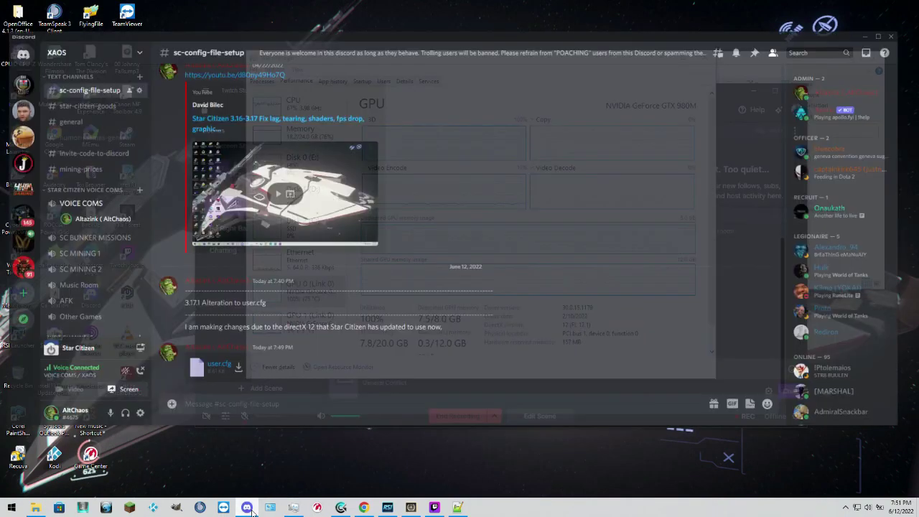
{"action": "left_click", "coordinate": [246, 508]}
{"action": "left_click", "coordinate": [388, 507]}
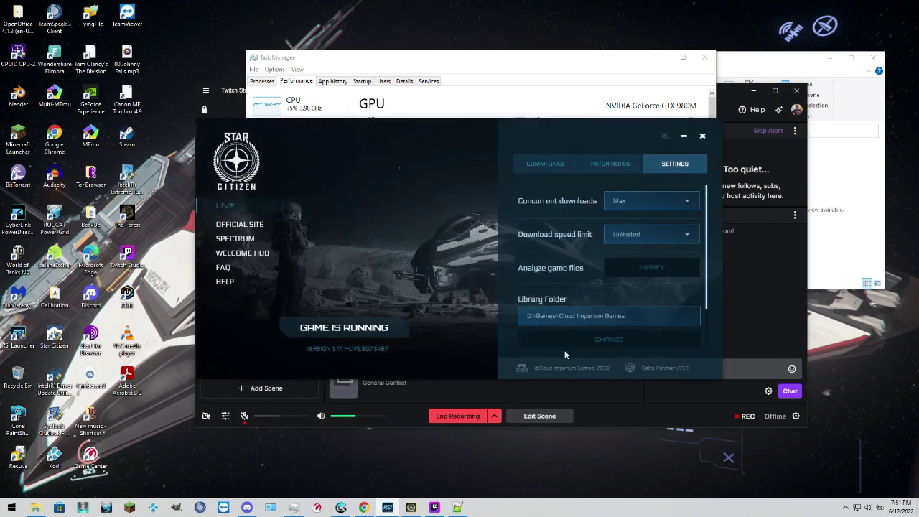
- Browse File Explorer to D:\Games\Cloud Imperium Games\StarCitizen\LIVE and locate the existing user.cfg
{"action": "left_click", "coordinate": [35, 507]}
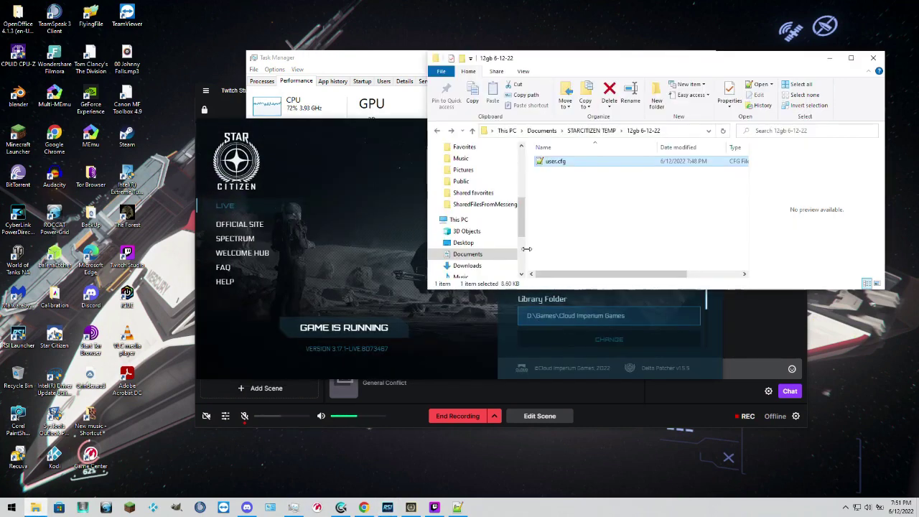
{"action": "scroll", "coordinate": [517, 228], "scroll_direction": "down", "scroll_amount": 3}
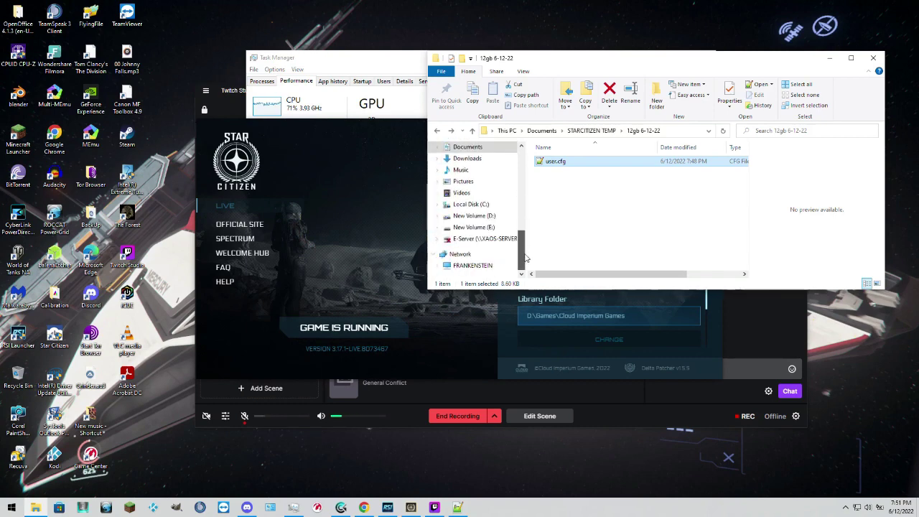
{"action": "left_click", "coordinate": [488, 216]}
{"action": "double_click", "coordinate": [570, 162]}
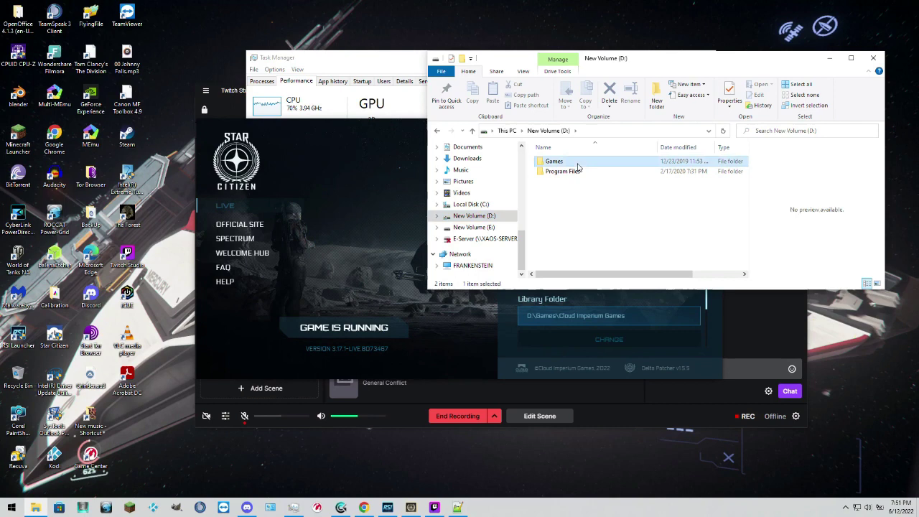
{"action": "double_click", "coordinate": [575, 162]}
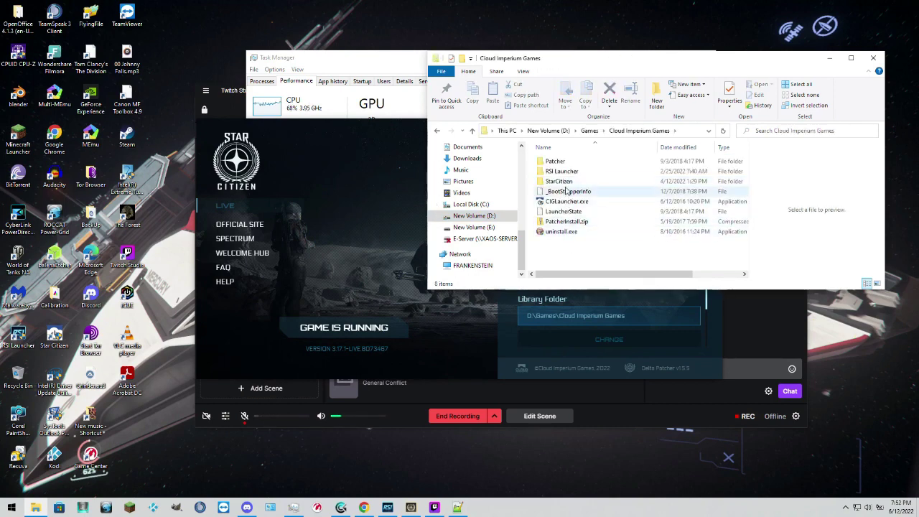
{"action": "double_click", "coordinate": [567, 181]}
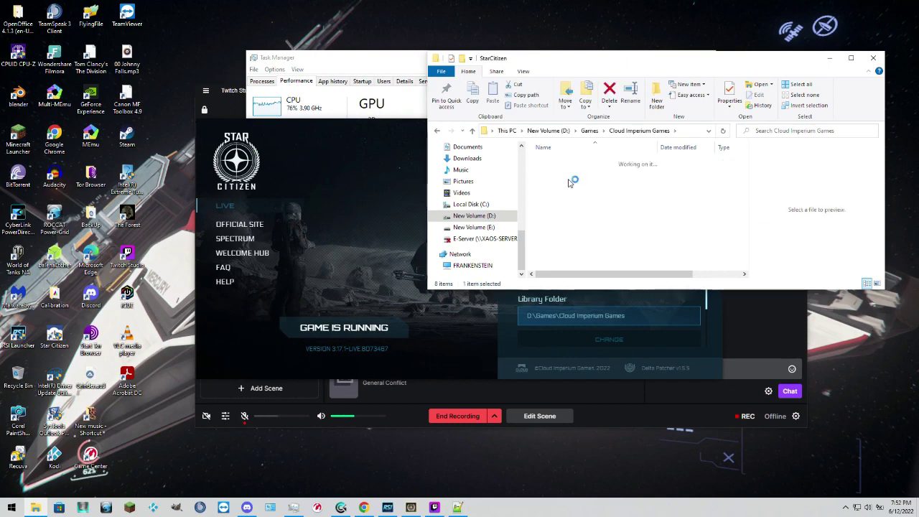
{"action": "double_click", "coordinate": [557, 163]}
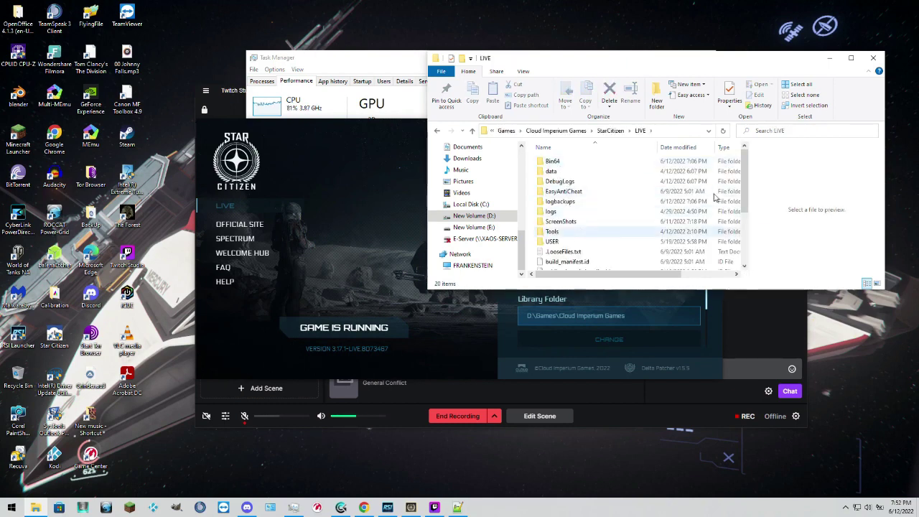
{"action": "scroll", "coordinate": [743, 243], "scroll_direction": "down", "scroll_amount": 3}
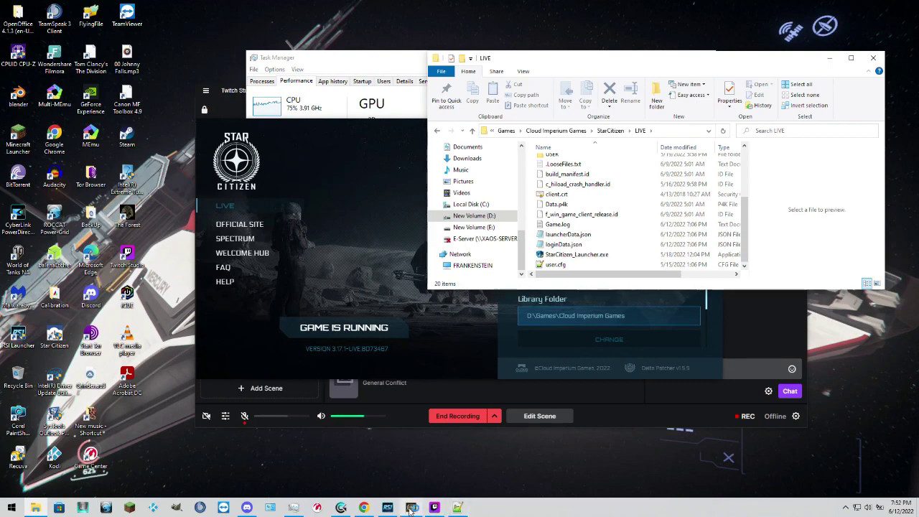
- Switch to the Star Citizen game, open its console and list the commands starting with r_
{"action": "mouse_move", "coordinate": [411, 509]}
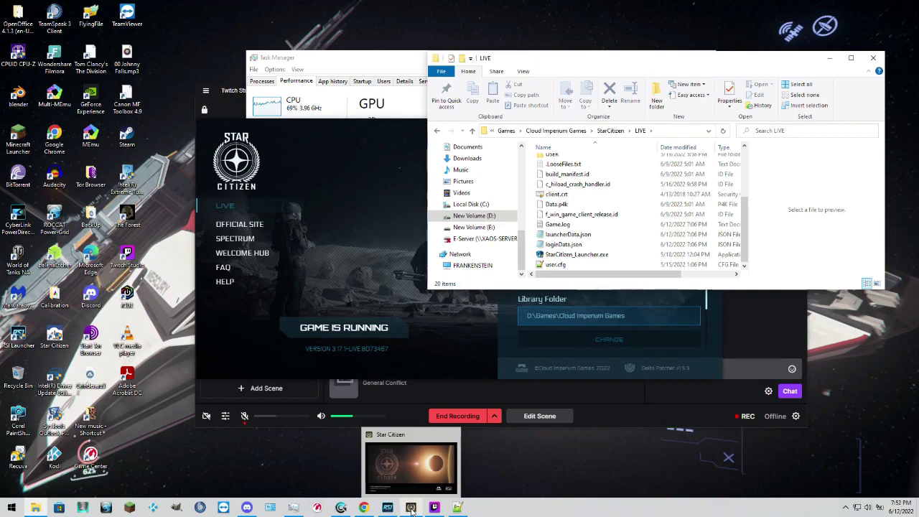
{"action": "left_click", "coordinate": [410, 509]}
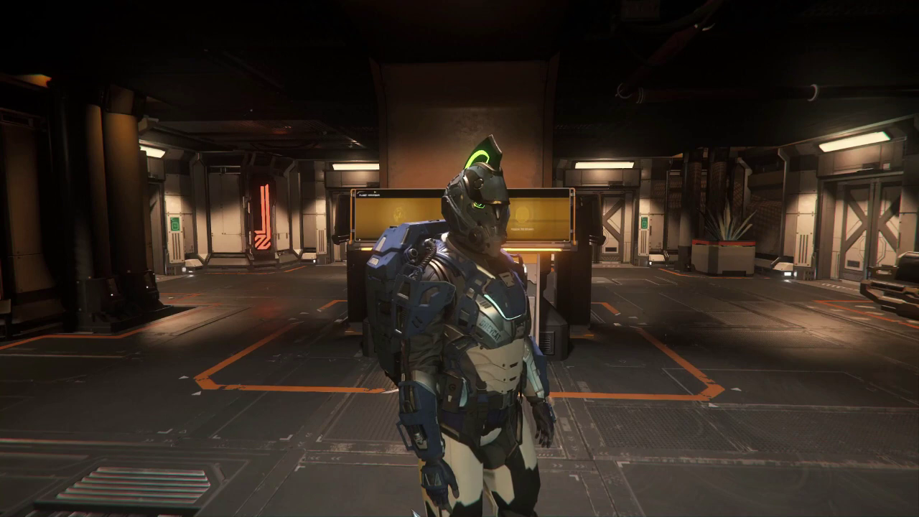
{"action": "key", "text": "grave"}
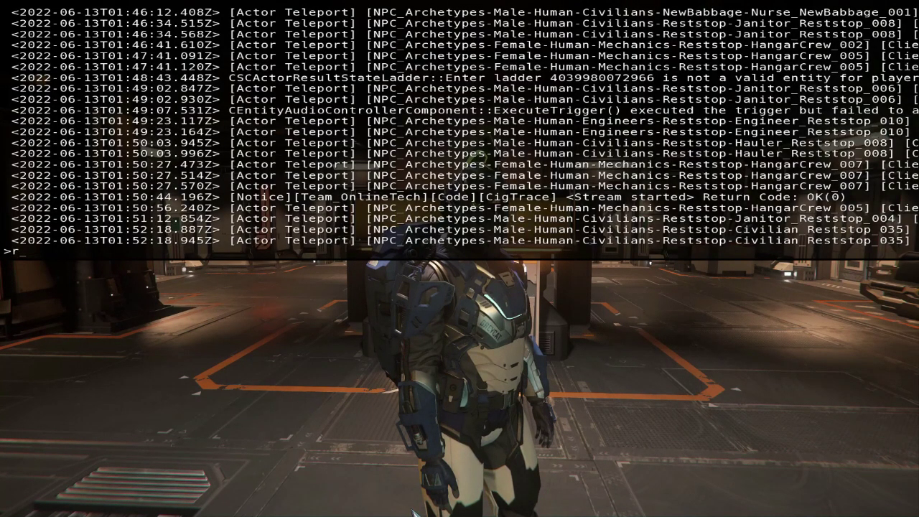
{"action": "type", "text": "r_"}
{"action": "key", "text": "Tab"}
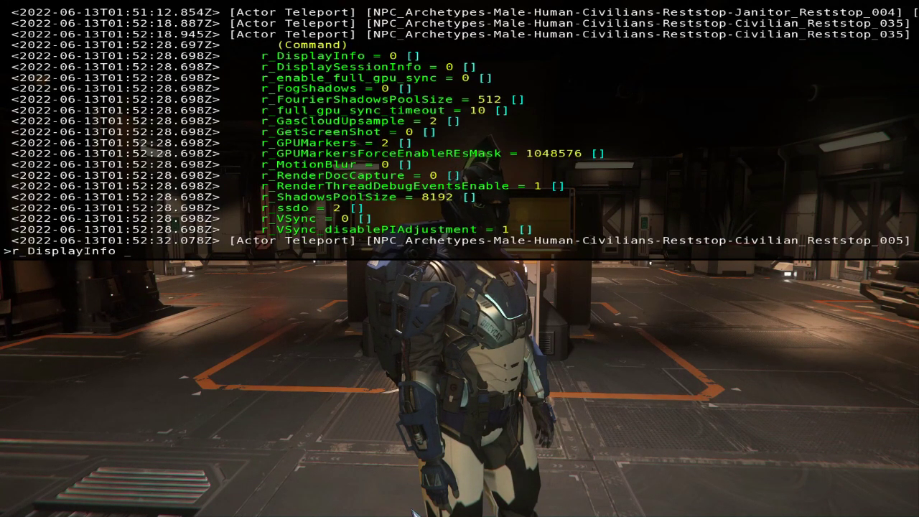
- Clear the autocompleted r_DisplayInfo entry from the console's command line
{"action": "key", "text": "BackSpace"}
{"action": "key", "text": "BackSpace"}
{"action": "key", "text": "BackSpace"}
{"action": "key", "text": "BackSpace"}
{"action": "key", "text": "BackSpace"}
{"action": "key", "text": "BackSpace"}
{"action": "key", "text": "BackSpace"}
{"action": "key", "text": "BackSpace"}
{"action": "key", "text": "BackSpace"}
{"action": "key", "text": "BackSpace"}
{"action": "key", "text": "BackSpace"}
{"action": "key", "text": "BackSpace"}
{"action": "key", "text": "BackSpace"}
{"action": "key", "text": "BackSpace"}
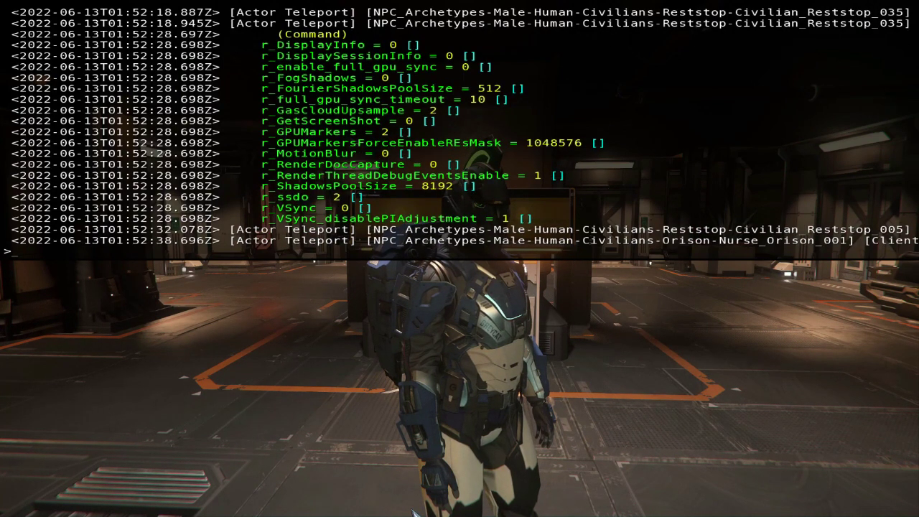
- Set r_FourierShadowsPoolSize to 1024 in the game console, using autocomplete to find the command
{"action": "type", "text": "r_"}
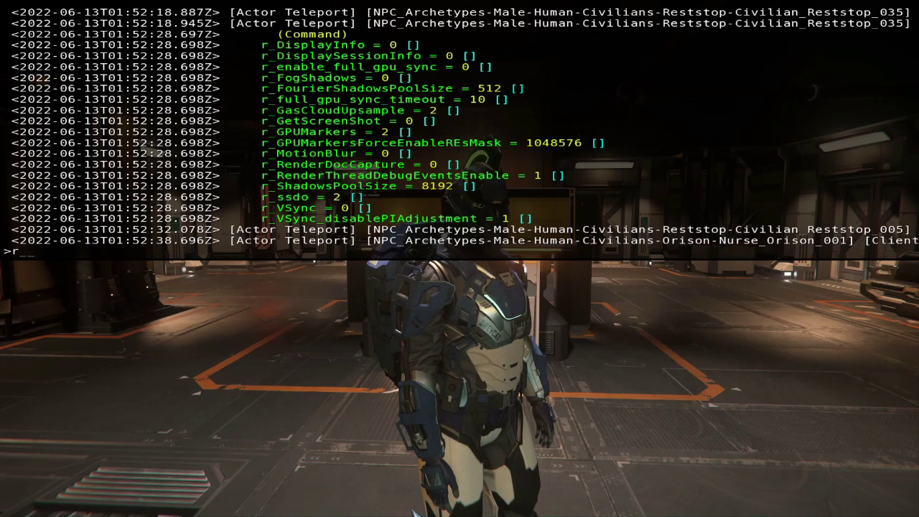
{"action": "type", "text": "f"}
{"action": "key", "text": "Tab"}
{"action": "key", "text": "Tab"}
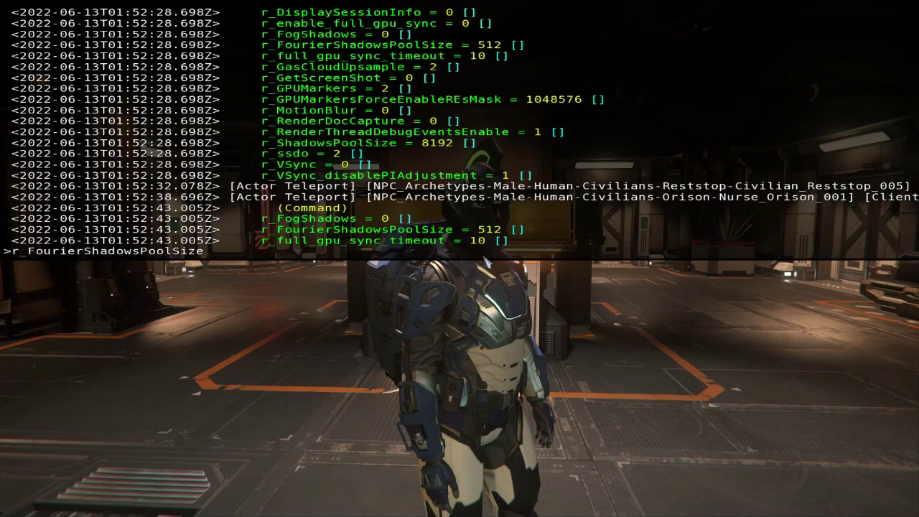
{"action": "type", "text": "100"}
{"action": "key", "text": "BackSpace"}
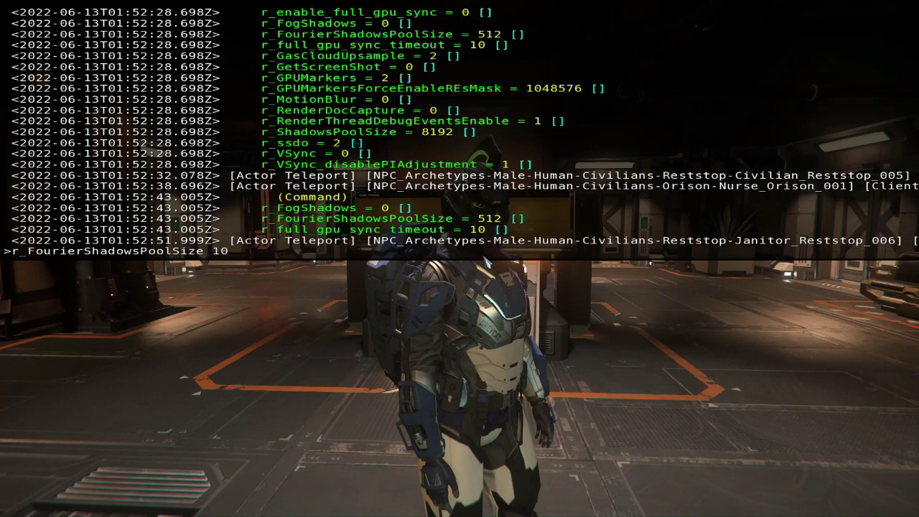
{"action": "type", "text": "24"}
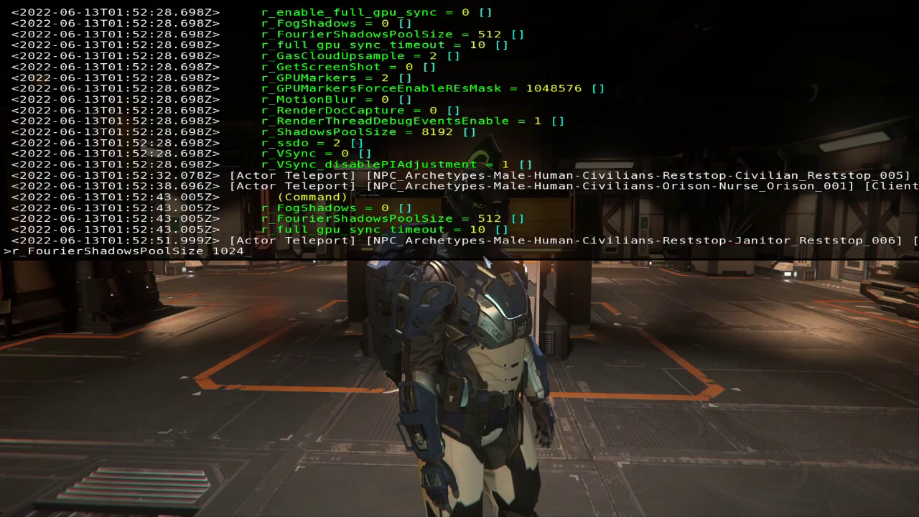
{"action": "key", "text": "Return"}
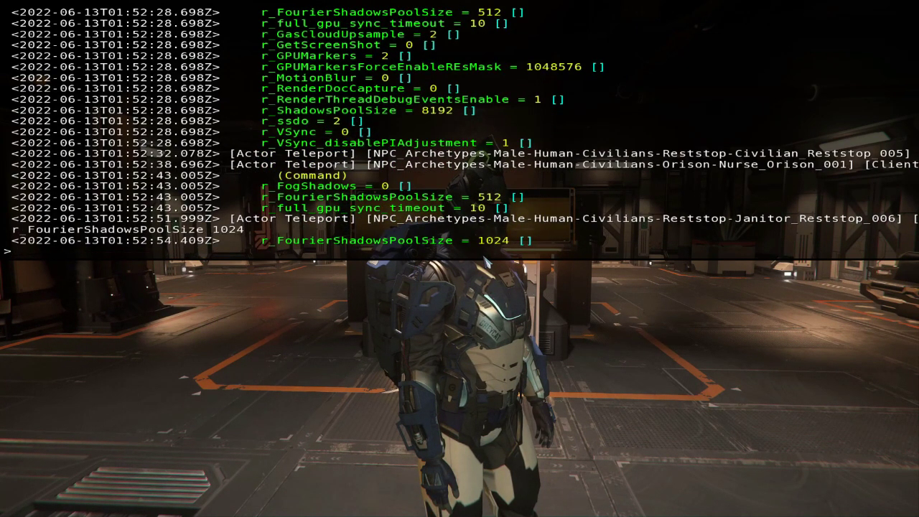
- Set r_ssdo to -1 in the game console and close the console
{"action": "type", "text": "R"}
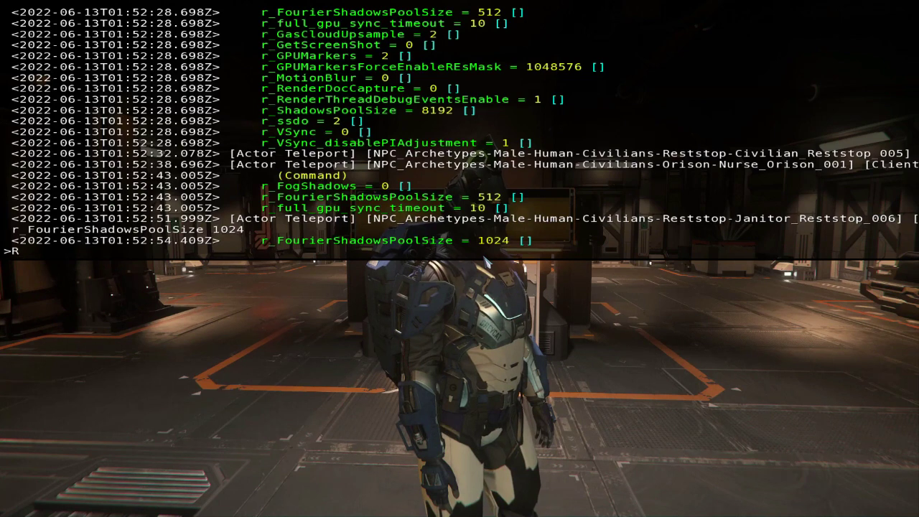
{"action": "type", "text": "_s"}
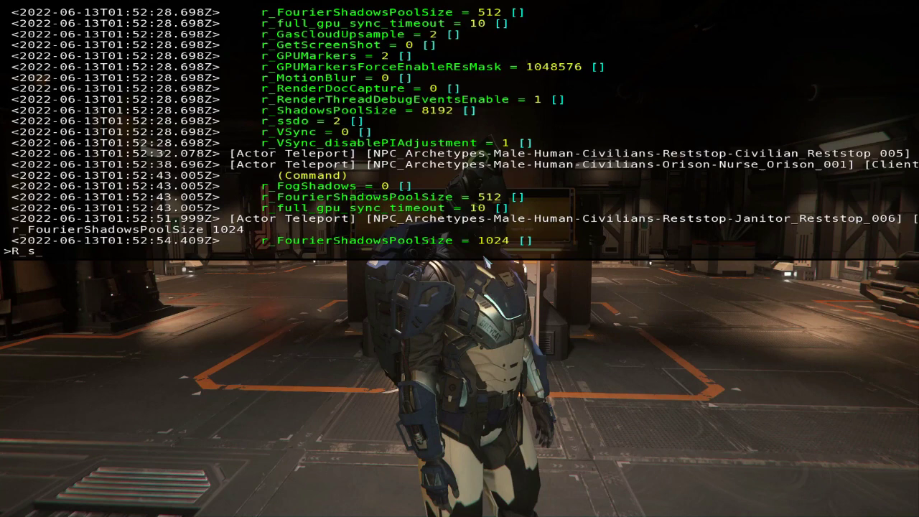
{"action": "key", "text": "Tab"}
{"action": "key", "text": "Tab"}
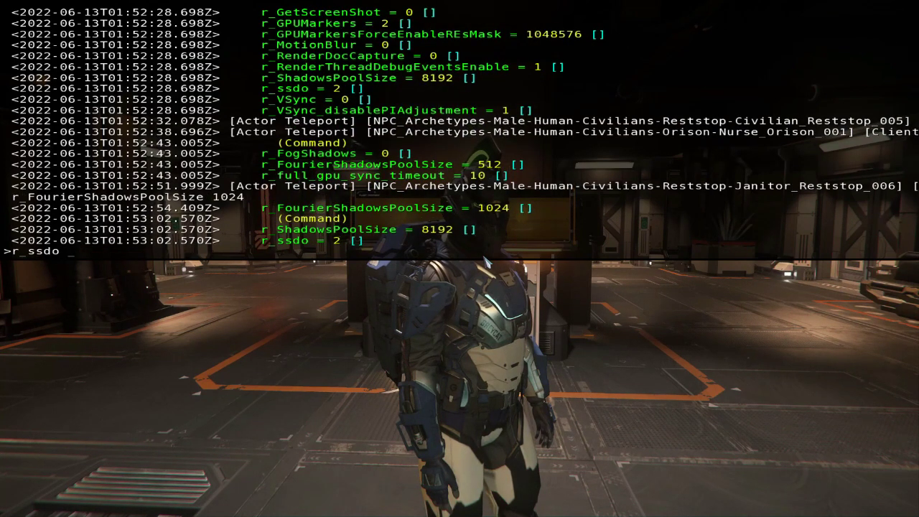
{"action": "type", "text": "-1"}
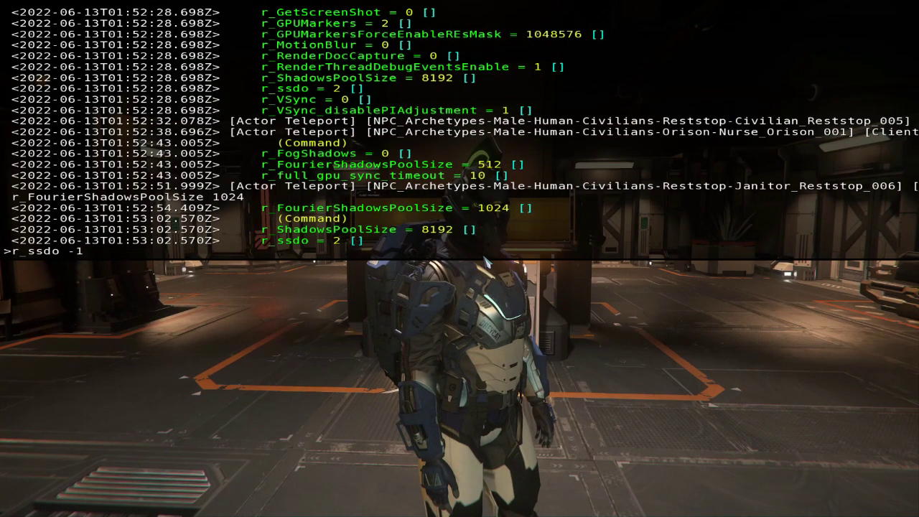
{"action": "key", "text": "Return"}
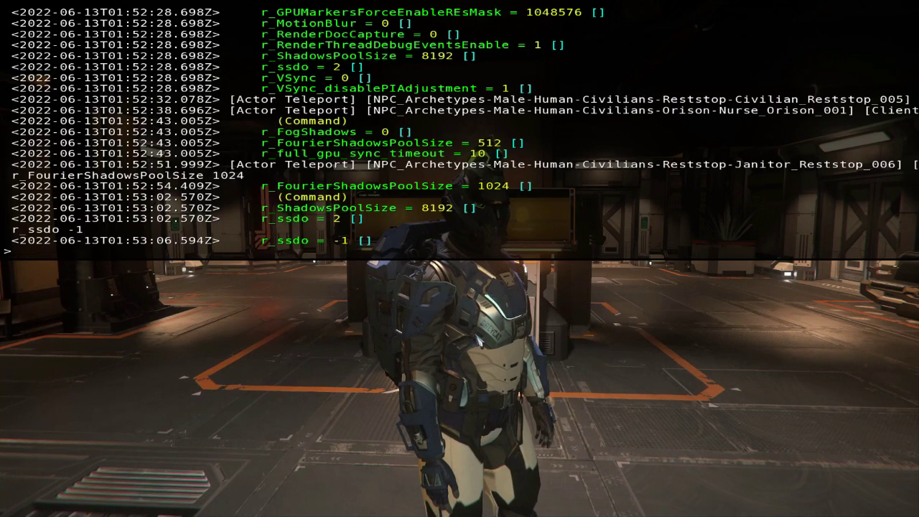
{"action": "key", "text": "grave"}
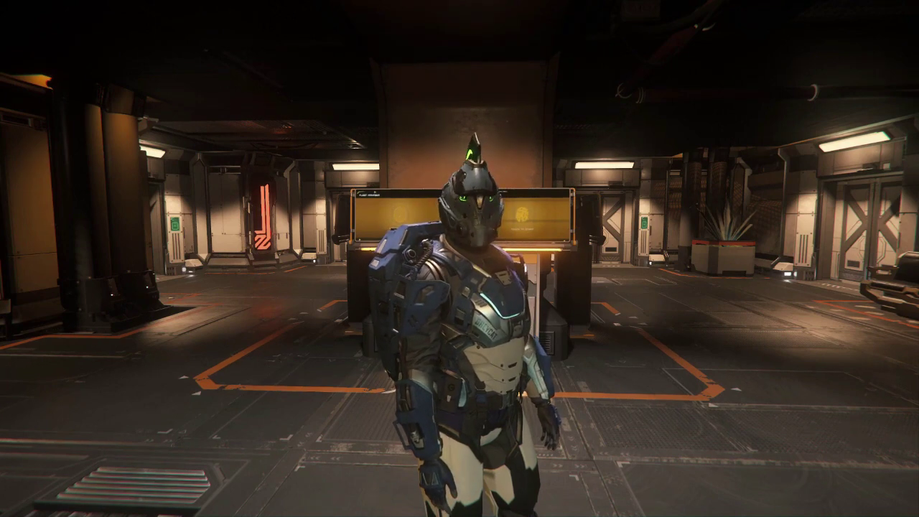
- Switch to Notepad++, minimize File Explorer, and examine the r_DisplayInfo, r_FourierShadowsPoolSize and sys_spec lines at the start of user.cfg
{"action": "key", "text": "alt+Tab"}
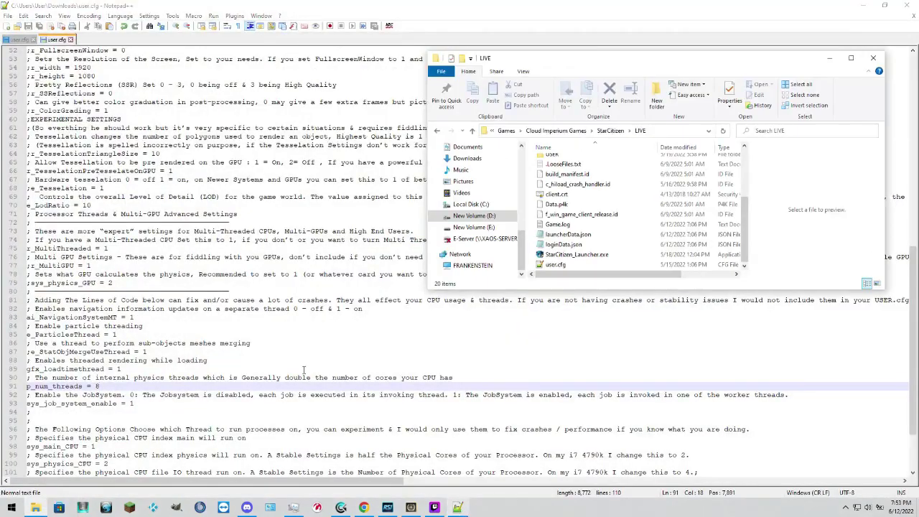
{"action": "left_click", "coordinate": [829, 58]}
{"action": "scroll", "coordinate": [214, 152], "scroll_direction": "up", "scroll_amount": 17}
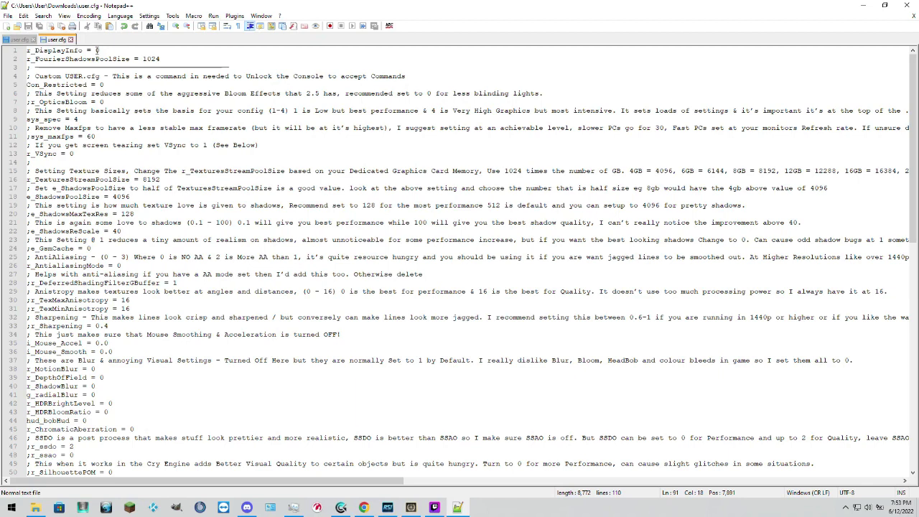
{"action": "left_click_drag", "start_coordinate": [104, 50], "coordinate": [92, 50]}
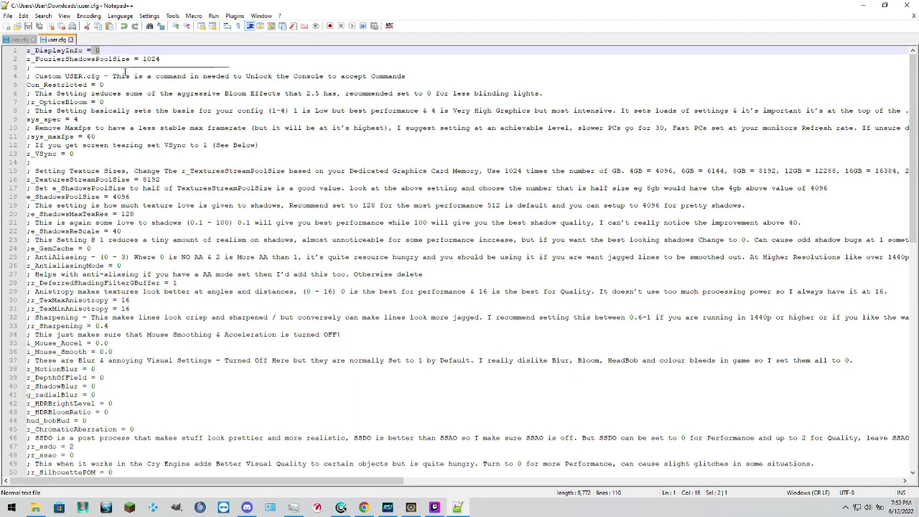
{"action": "left_click", "coordinate": [165, 60]}
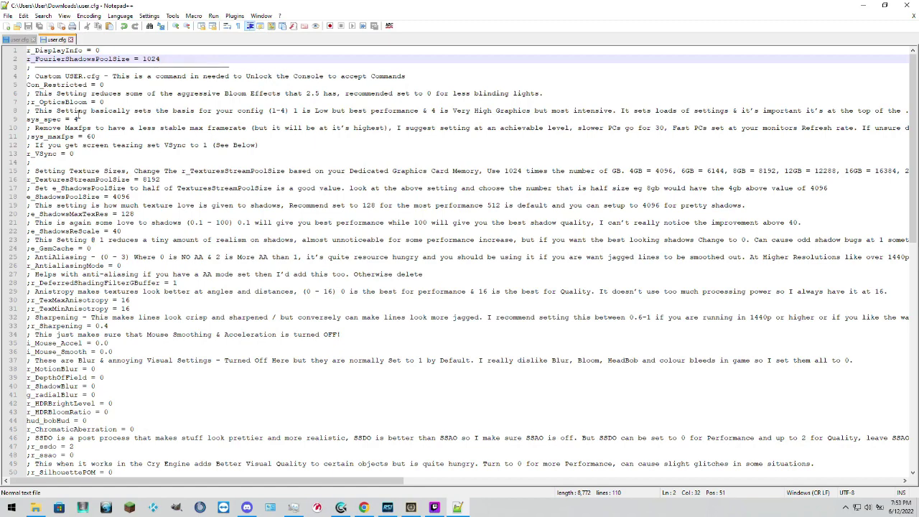
{"action": "left_click_drag", "start_coordinate": [79, 120], "coordinate": [32, 122]}
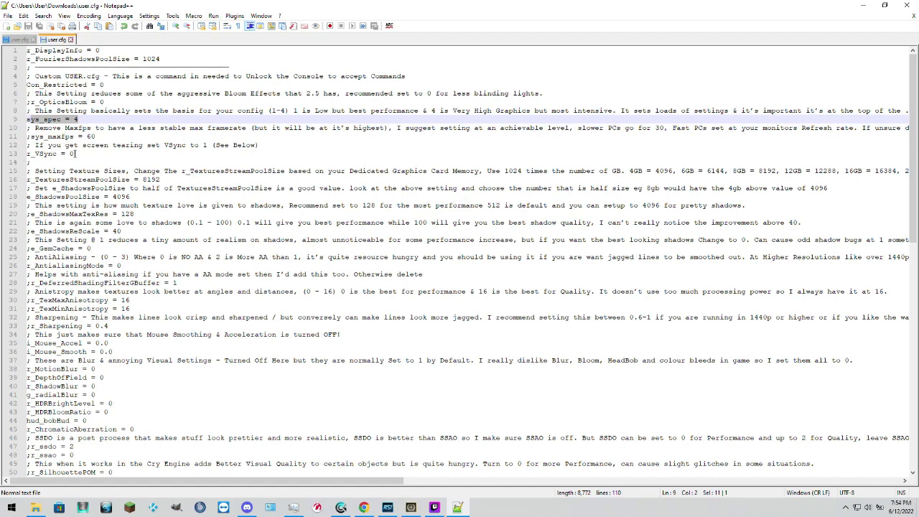
- Review user.cfg's shadow, anti-aliasing, sharpening, blur, SSDO, resolution and tessellation settings down to the experimental section
{"action": "scroll", "coordinate": [170, 188], "scroll_direction": "down", "scroll_amount": 1}
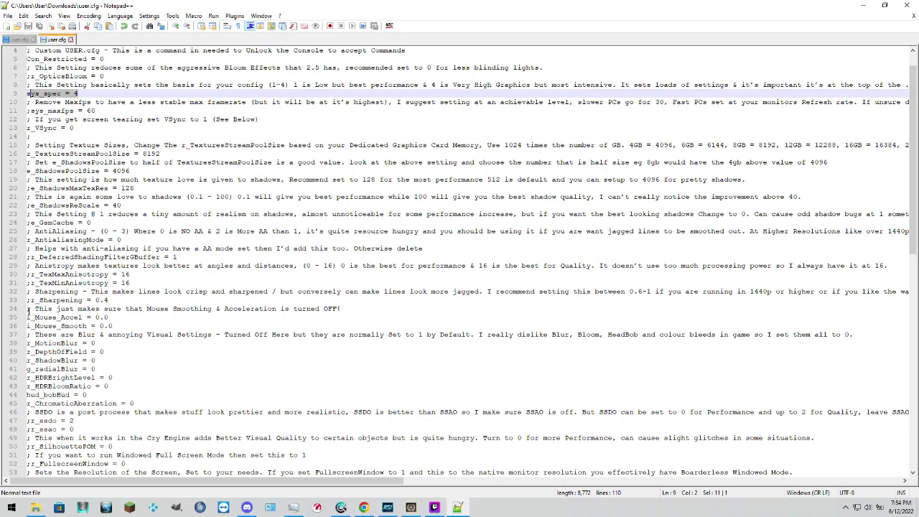
{"action": "scroll", "coordinate": [127, 353], "scroll_direction": "down", "scroll_amount": 2}
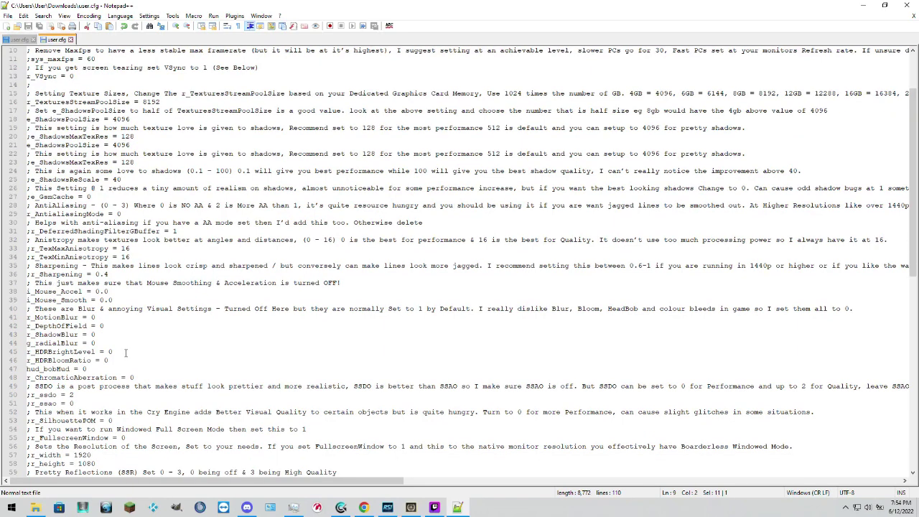
{"action": "scroll", "coordinate": [119, 348], "scroll_direction": "down", "scroll_amount": 2}
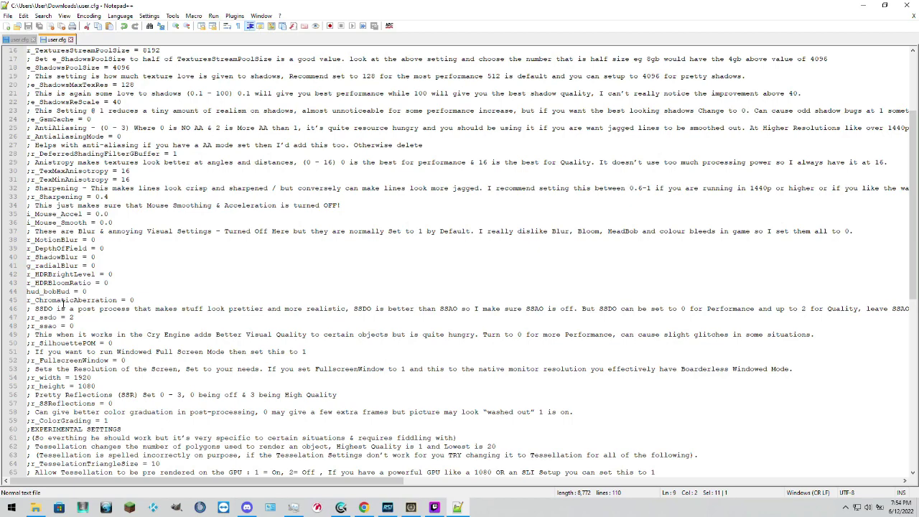
{"action": "scroll", "coordinate": [92, 232], "scroll_direction": "up", "scroll_amount": 1}
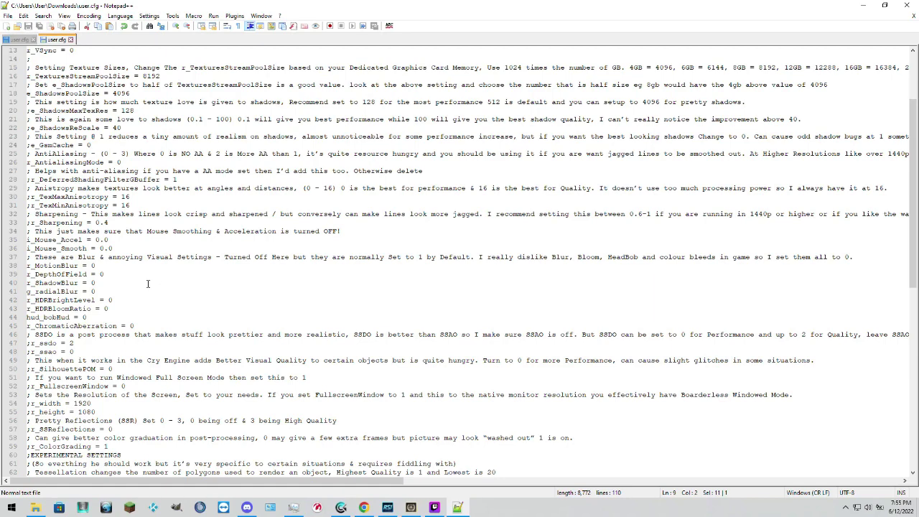
{"action": "scroll", "coordinate": [154, 294], "scroll_direction": "down", "scroll_amount": 2}
{"action": "scroll", "coordinate": [140, 288], "scroll_direction": "down", "scroll_amount": 1}
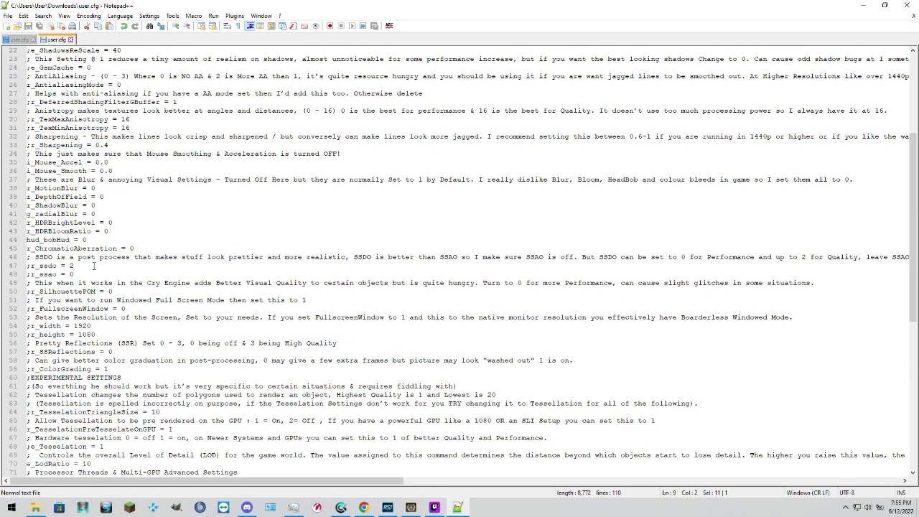
{"action": "scroll", "coordinate": [93, 266], "scroll_direction": "down", "scroll_amount": 3}
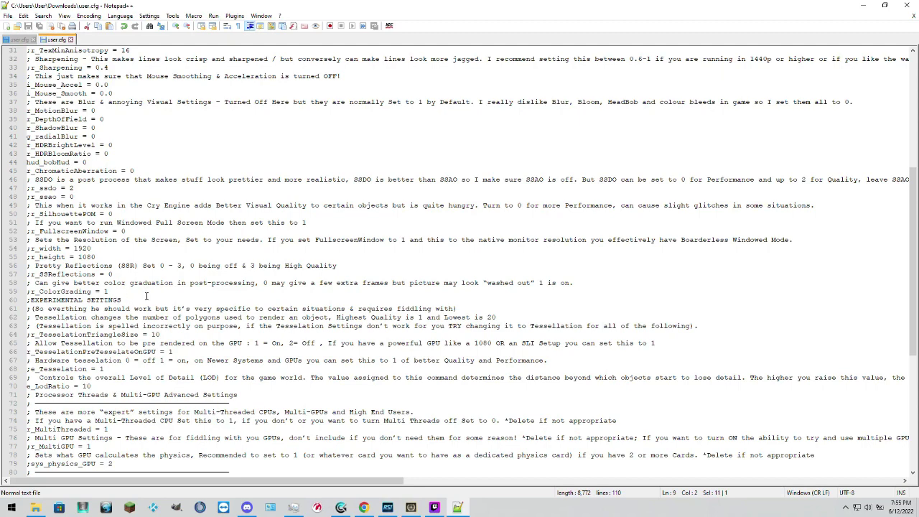
{"action": "scroll", "coordinate": [145, 296], "scroll_direction": "down", "scroll_amount": 5}
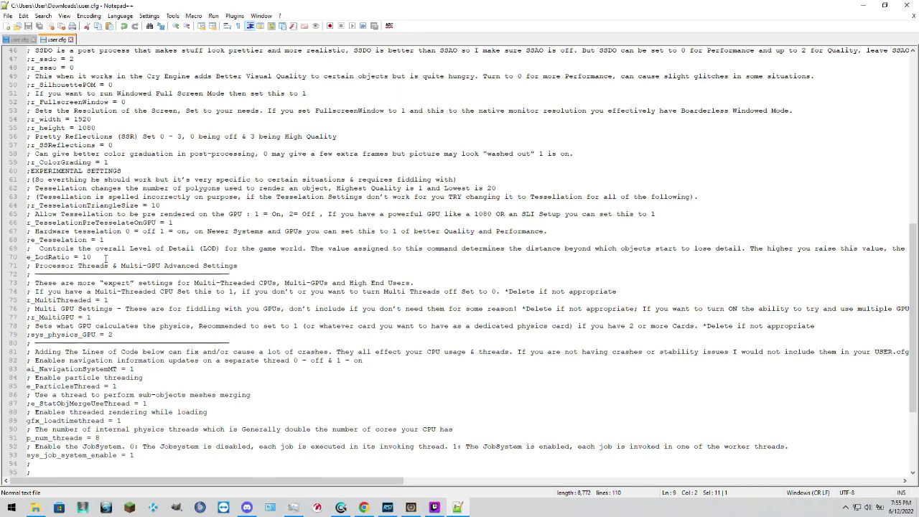
- Examine the e_LodRatio line, the CPU thread options, and the multi-threading and multi-GPU block in user.cfg
{"action": "left_click", "coordinate": [105, 257]}
{"action": "scroll", "coordinate": [89, 315], "scroll_direction": "down", "scroll_amount": 1}
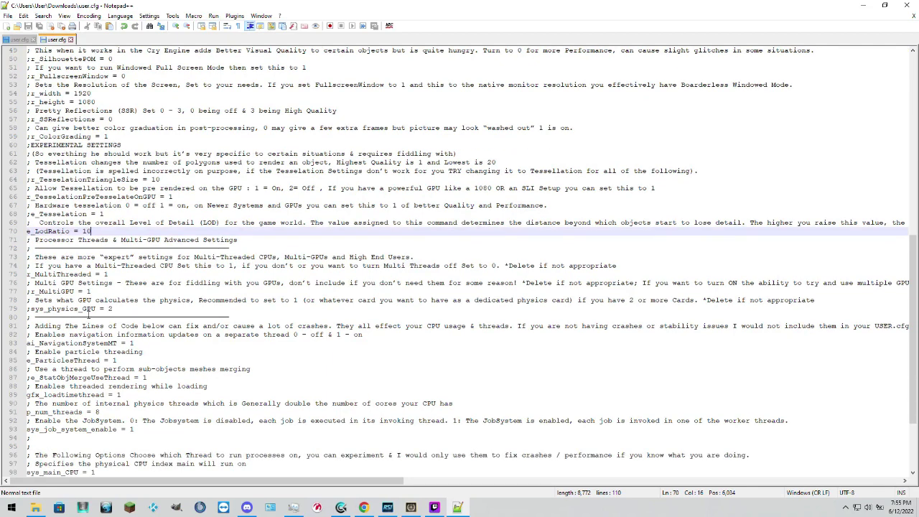
{"action": "scroll", "coordinate": [88, 315], "scroll_direction": "down", "scroll_amount": 1}
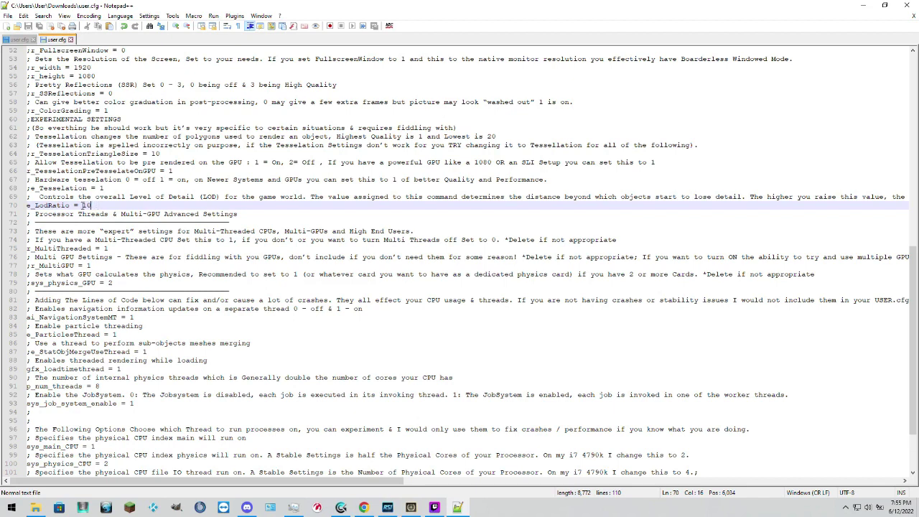
{"action": "left_click_drag", "start_coordinate": [91, 206], "coordinate": [23, 206]}
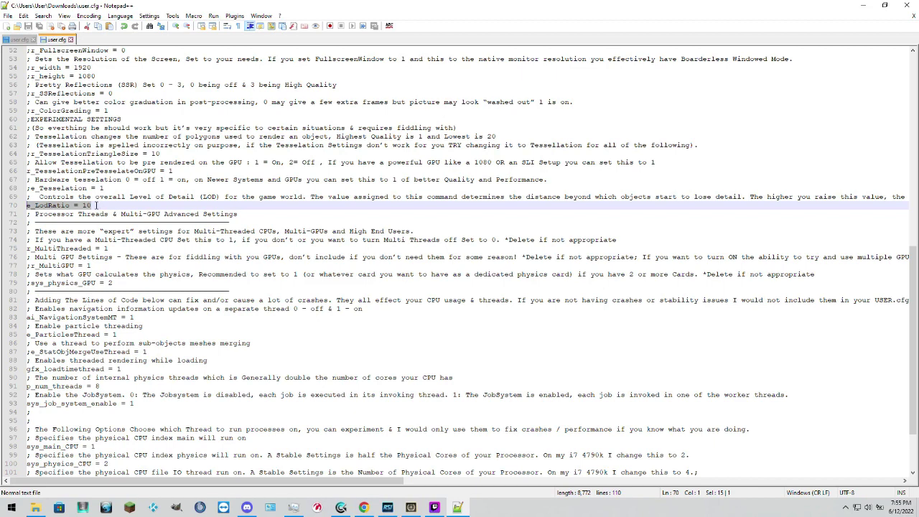
{"action": "left_click", "coordinate": [96, 206]}
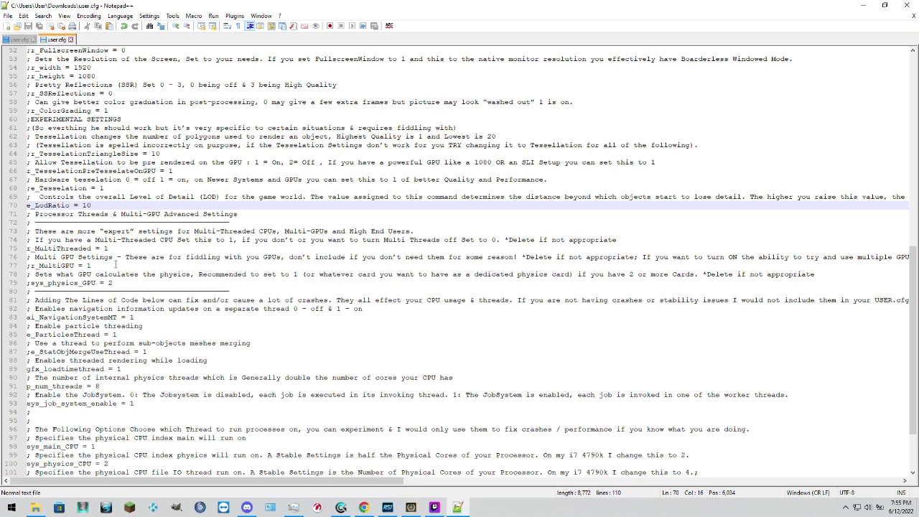
{"action": "scroll", "coordinate": [108, 259], "scroll_direction": "down", "scroll_amount": 1}
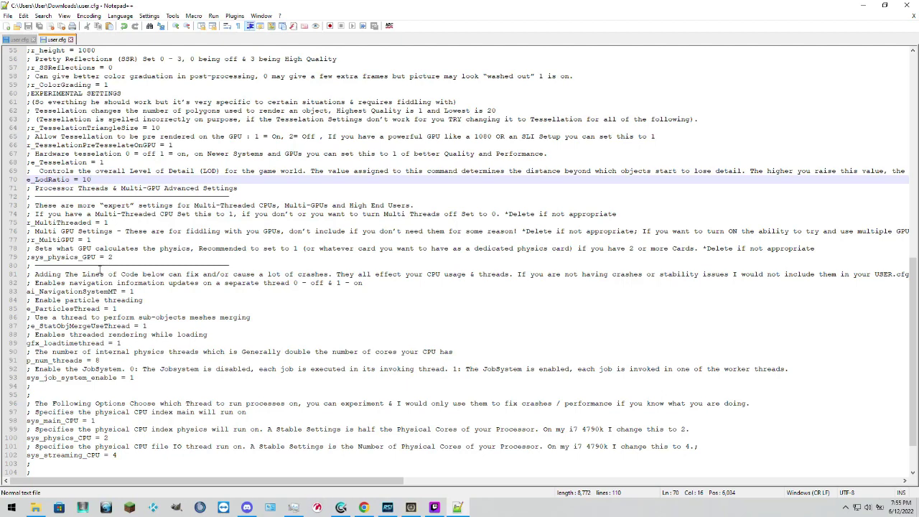
{"action": "scroll", "coordinate": [101, 271], "scroll_direction": "down", "scroll_amount": 2}
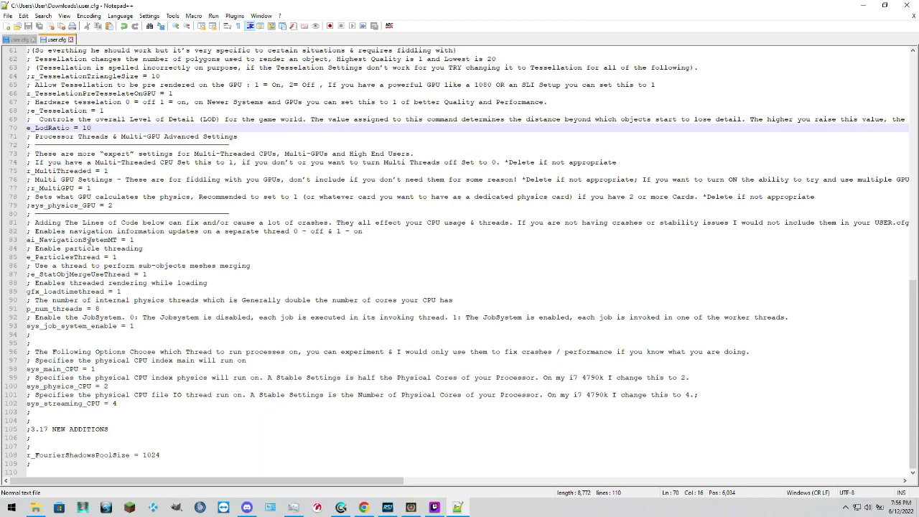
{"action": "left_click_drag", "start_coordinate": [35, 162], "coordinate": [131, 209]}
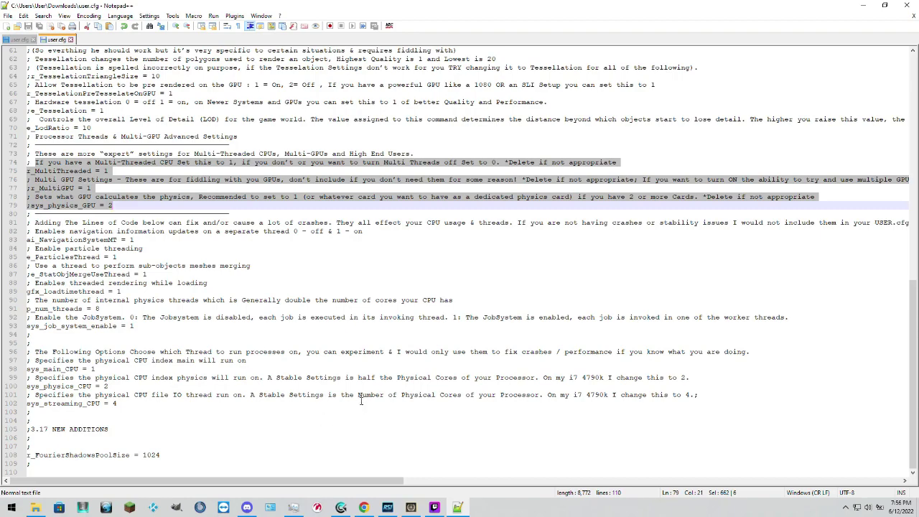
- Return to the beginning of user.cfg and switch back to the Star Citizen game
{"action": "scroll", "coordinate": [401, 400], "scroll_direction": "up", "scroll_amount": 17}
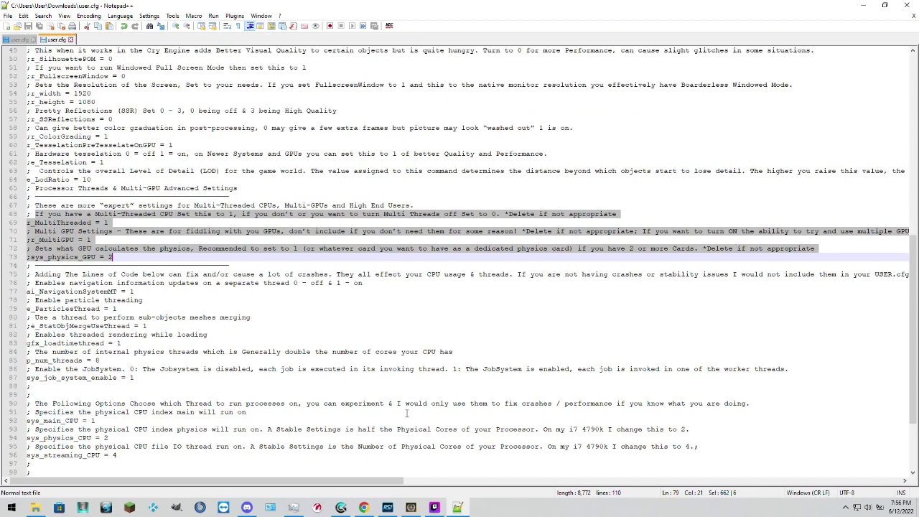
{"action": "scroll", "coordinate": [401, 400], "scroll_direction": "up", "scroll_amount": 3}
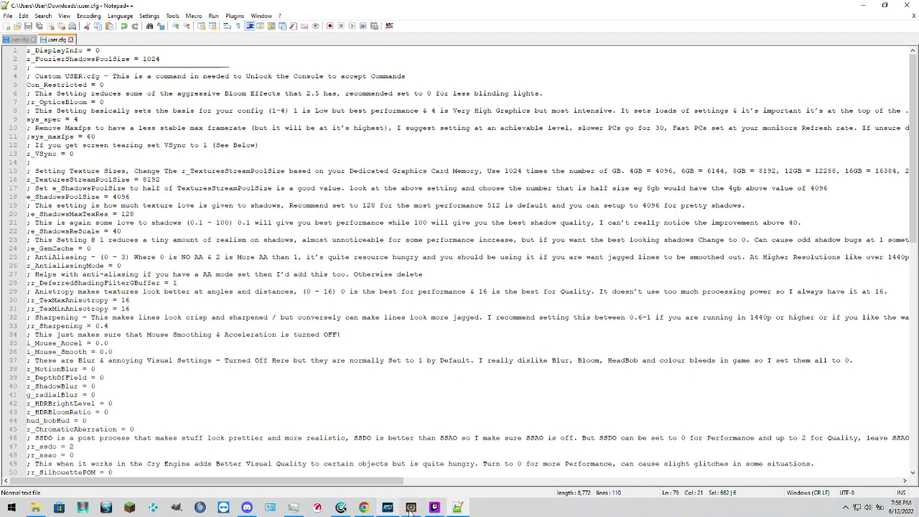
{"action": "left_click", "coordinate": [434, 507]}
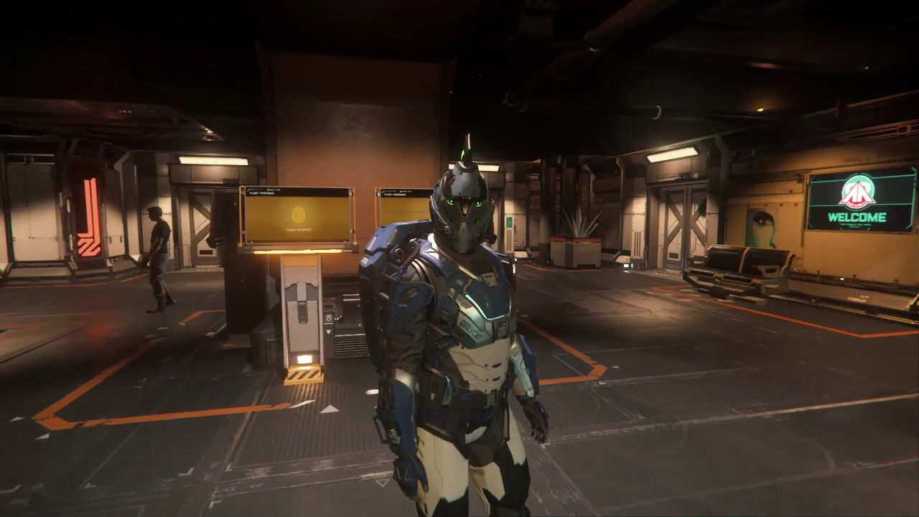